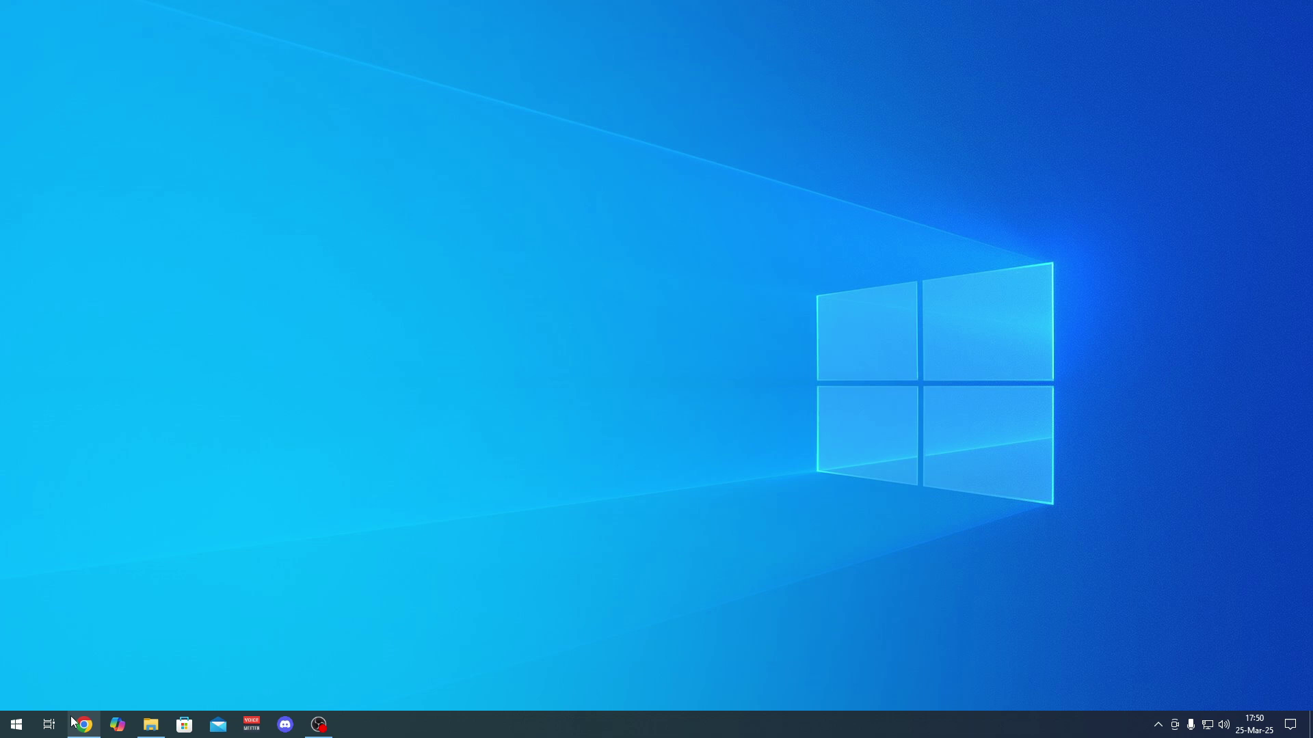
# Step: Bring up the Desktop BDU folder holding the BDU_v2.1.2022.030b.X64 zip archive
pyautogui.click(93, 725)
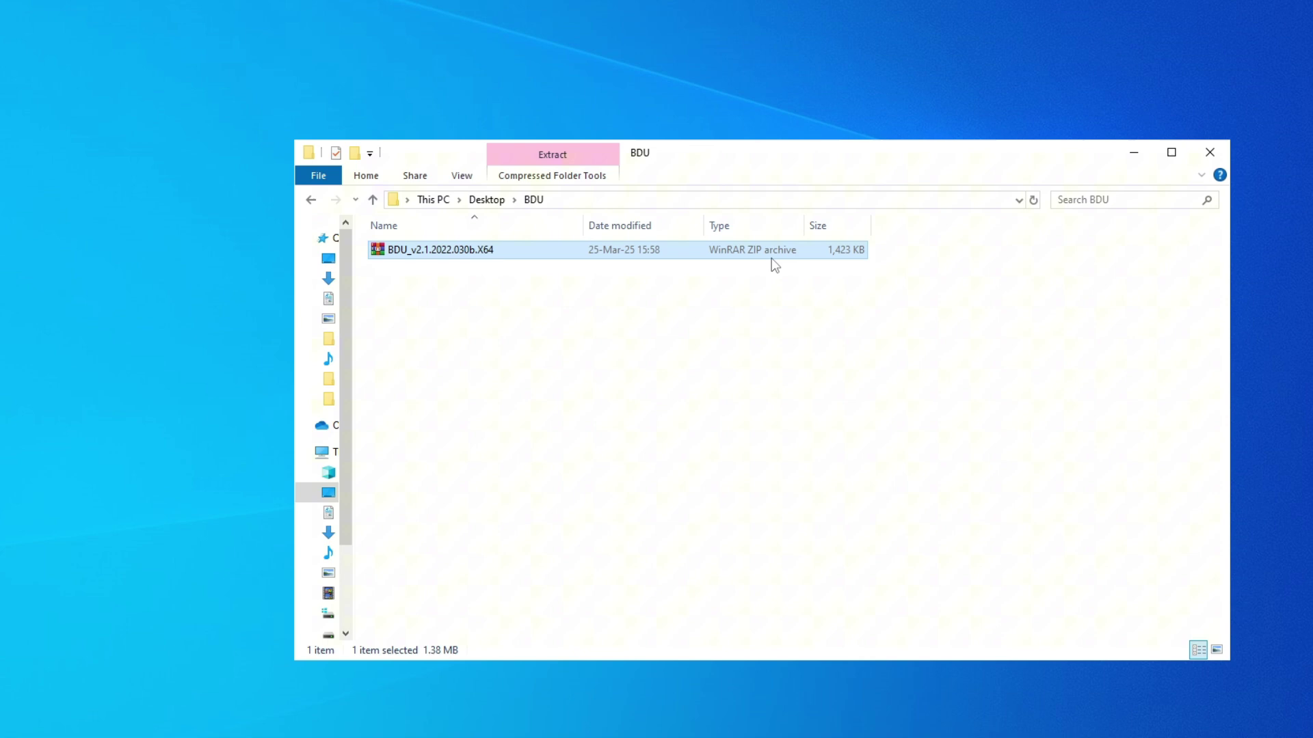
pyautogui.doubleClick(510, 250)
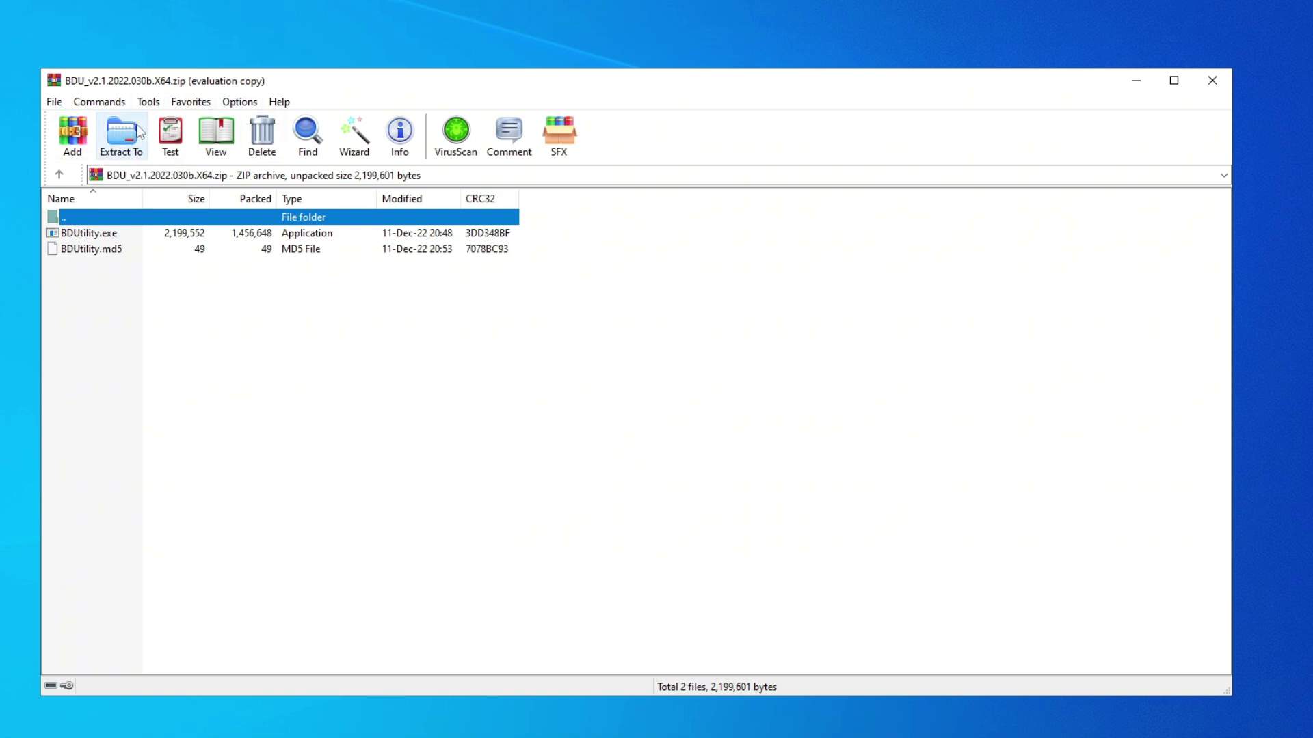
pyautogui.click(1222, 88)
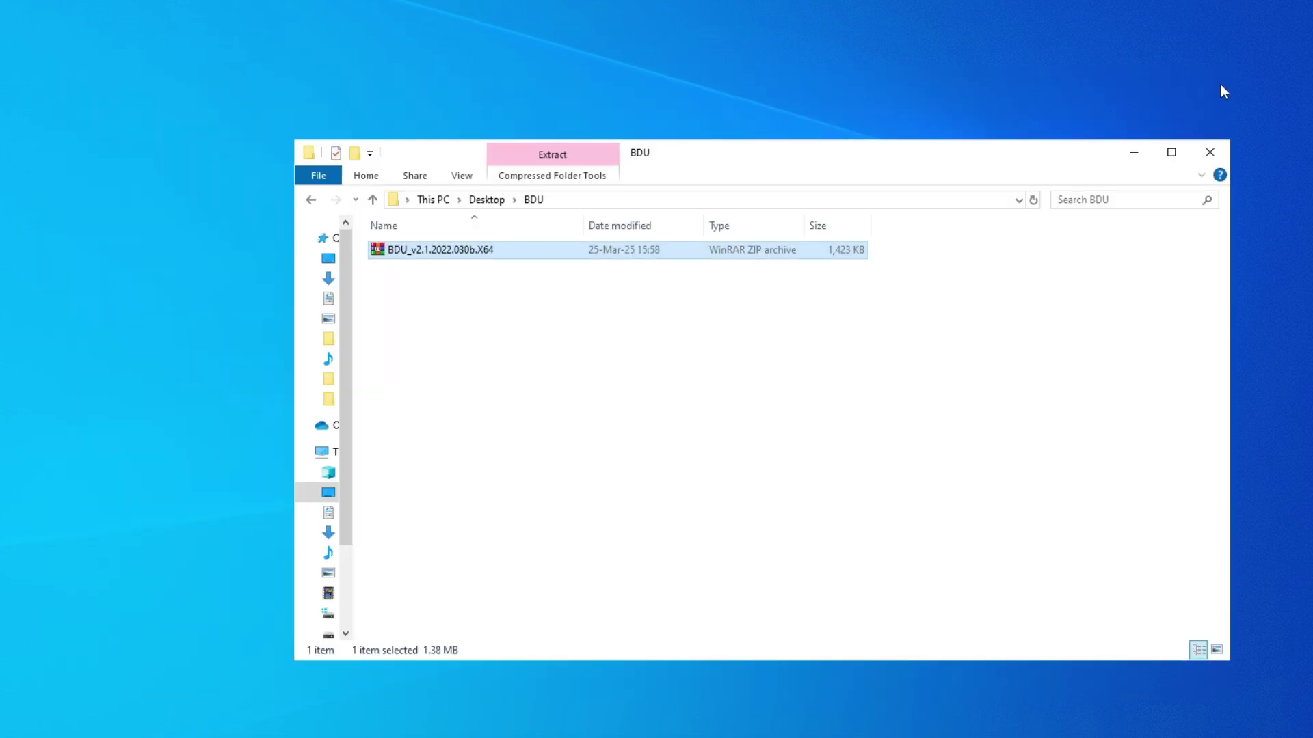
# Step: Extract BDU_v2.1.2022.030b.X64 in place to get BDUtility and BDUtility.md5
pyautogui.rightClick(570, 251)
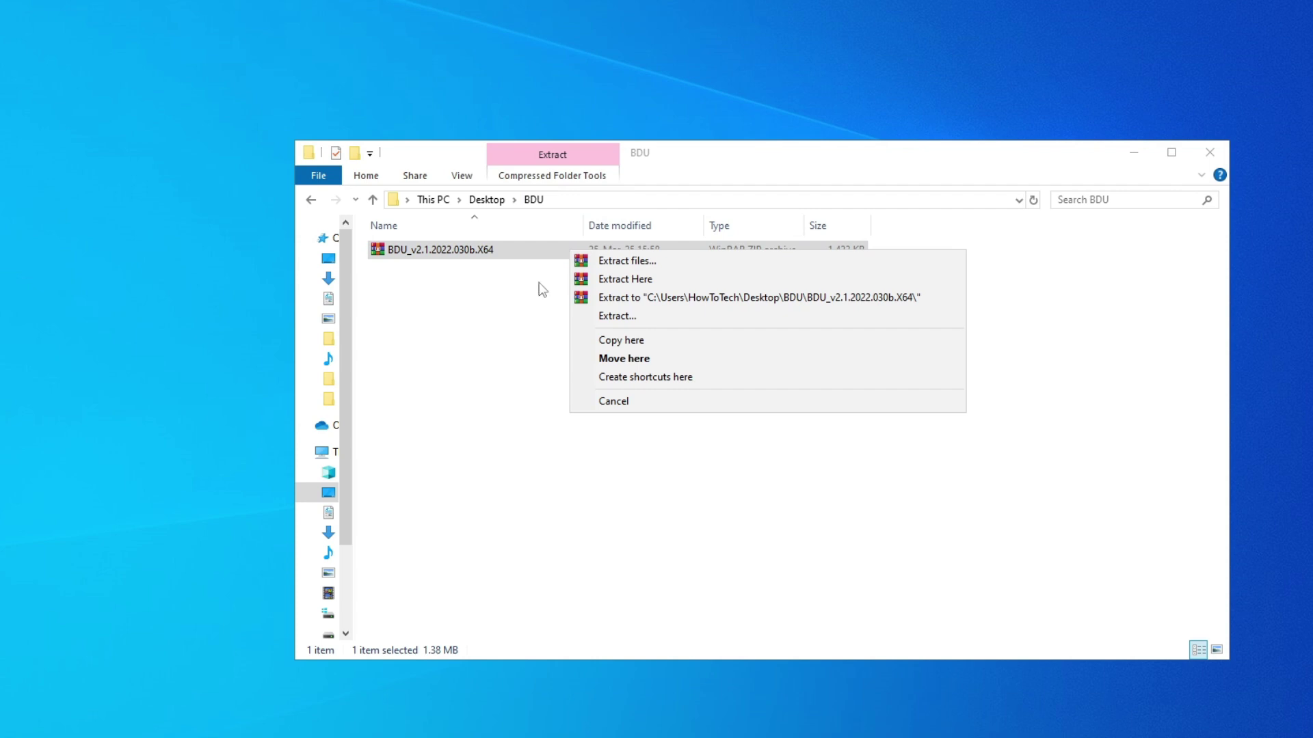
pyautogui.click(556, 257)
pyautogui.rightClick(563, 251)
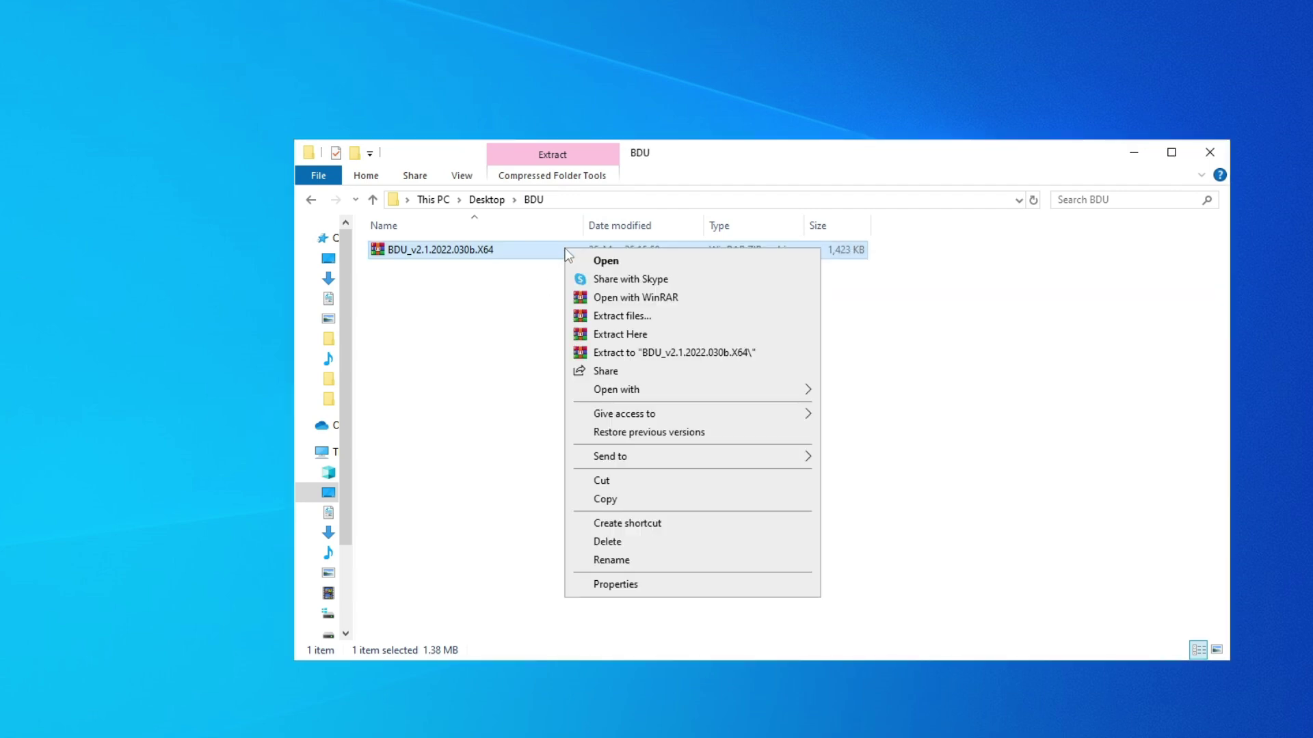
pyautogui.click(783, 344)
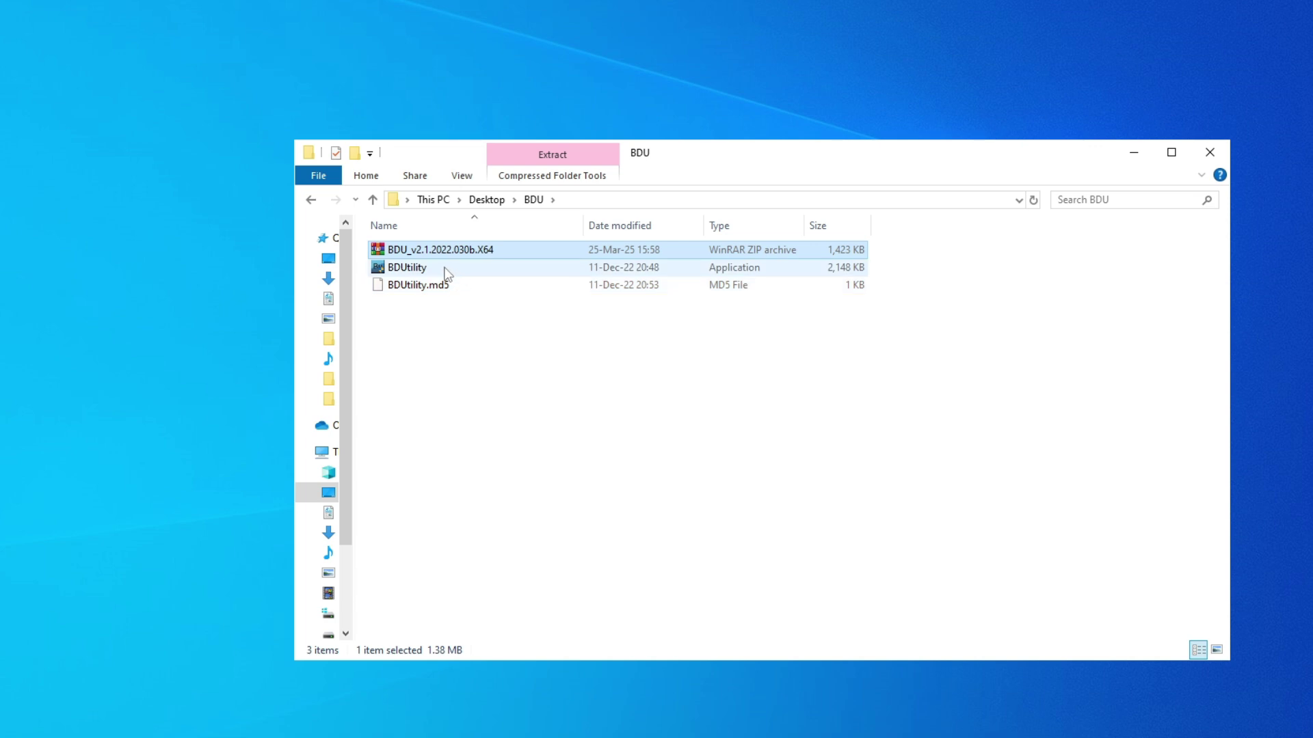
pyautogui.moveTo(445, 275)
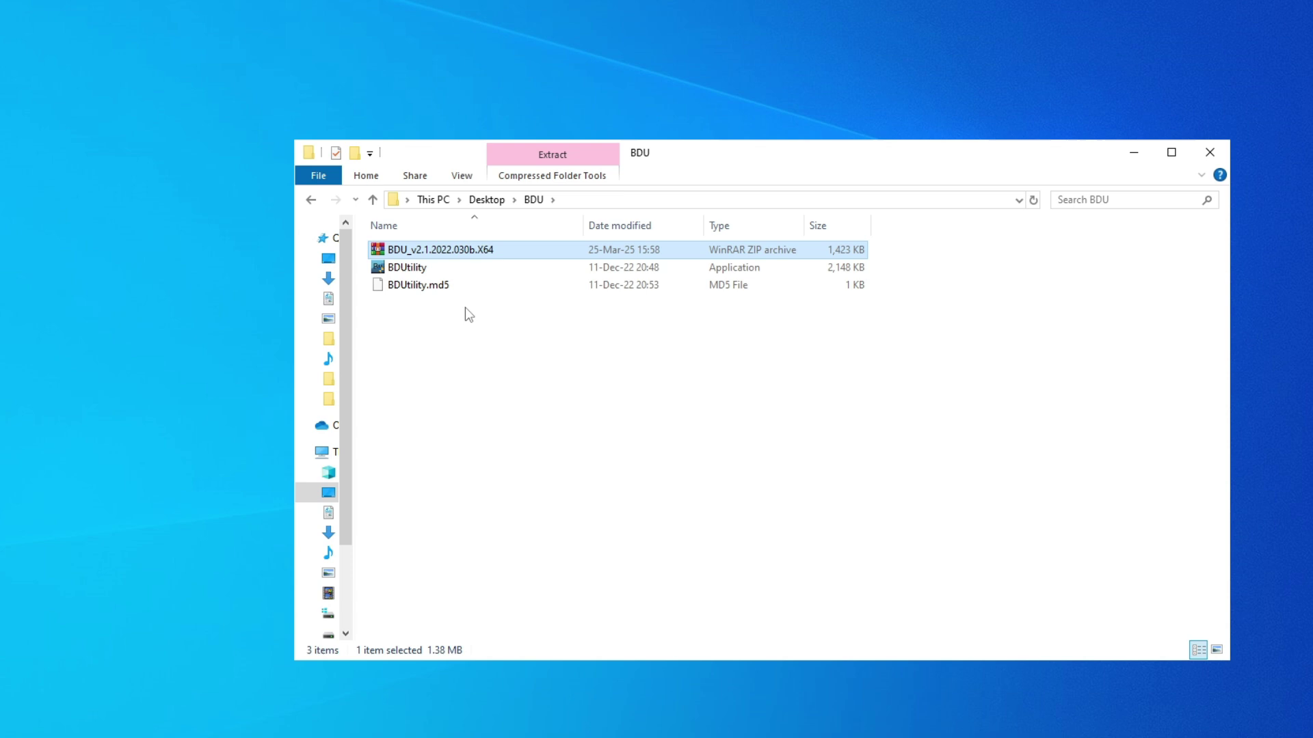
# Step: Launch BDUtility, choose USB Disk 2.0 29.00 GB as destination, and start Format
pyautogui.doubleClick(431, 268)
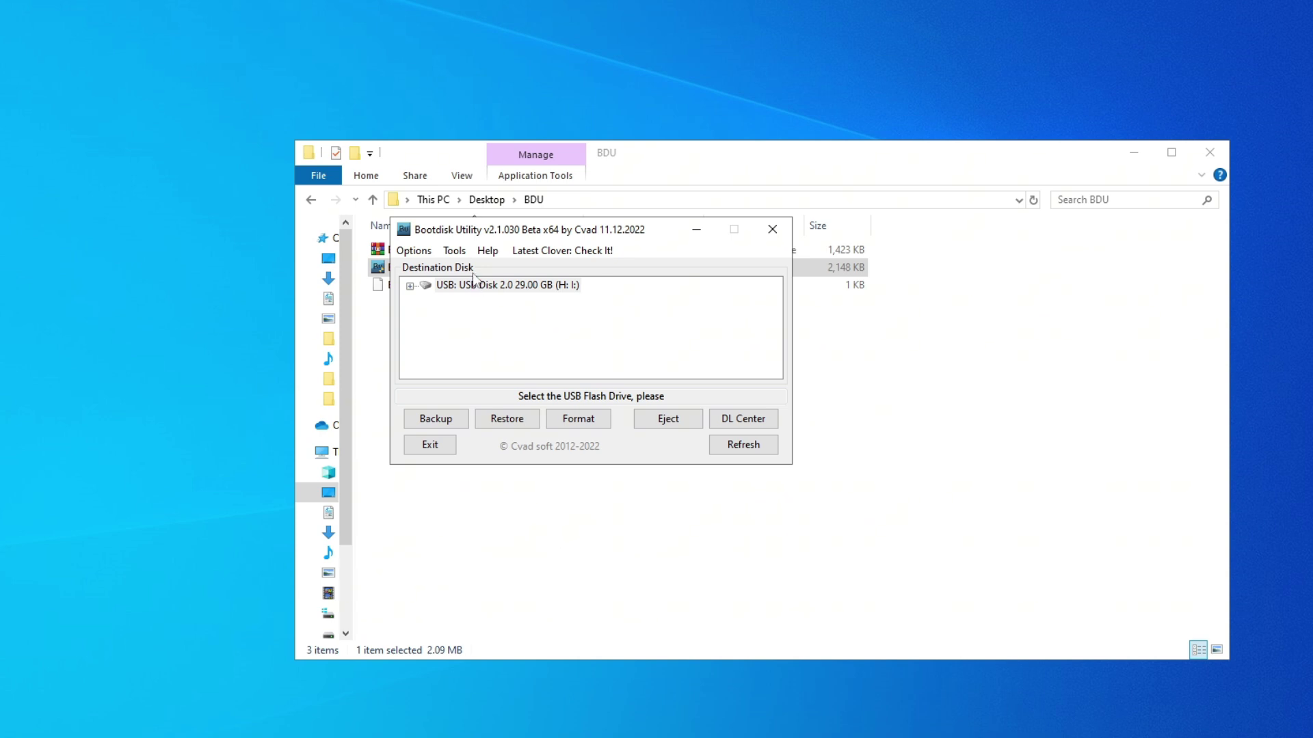
pyautogui.click(479, 291)
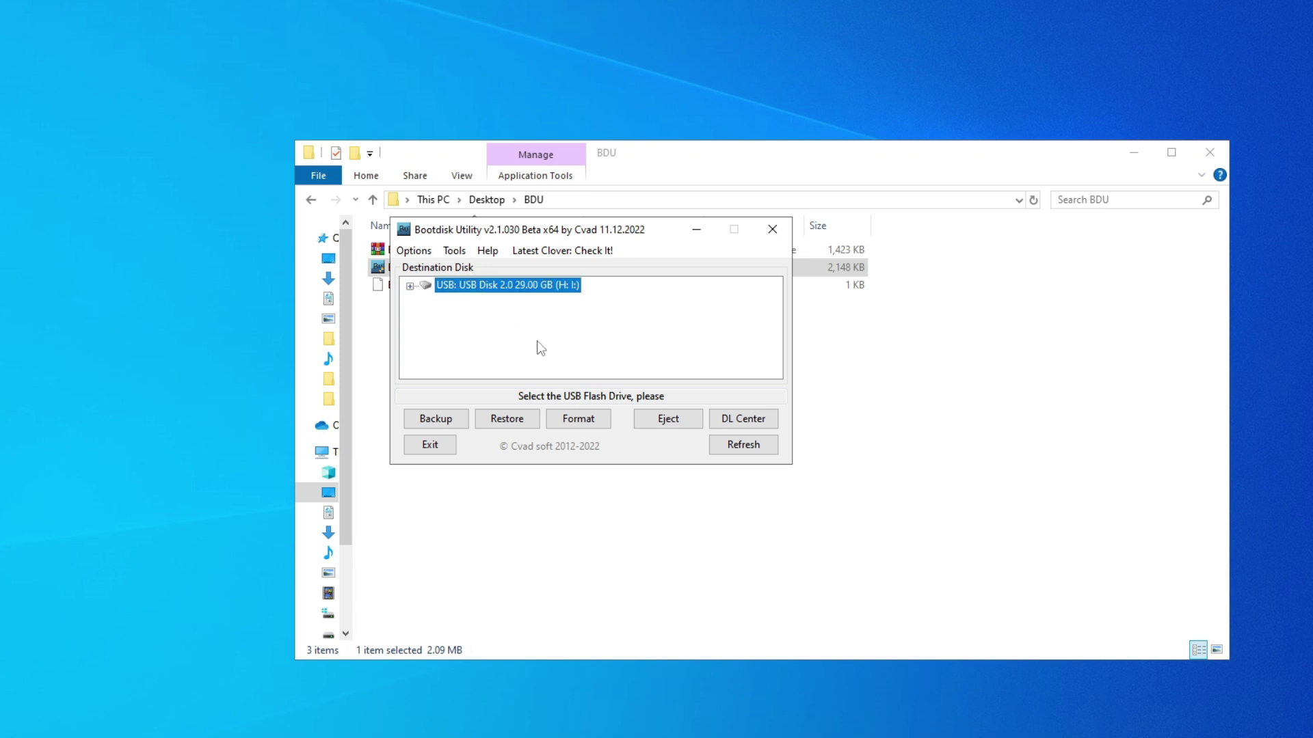
pyautogui.click(605, 420)
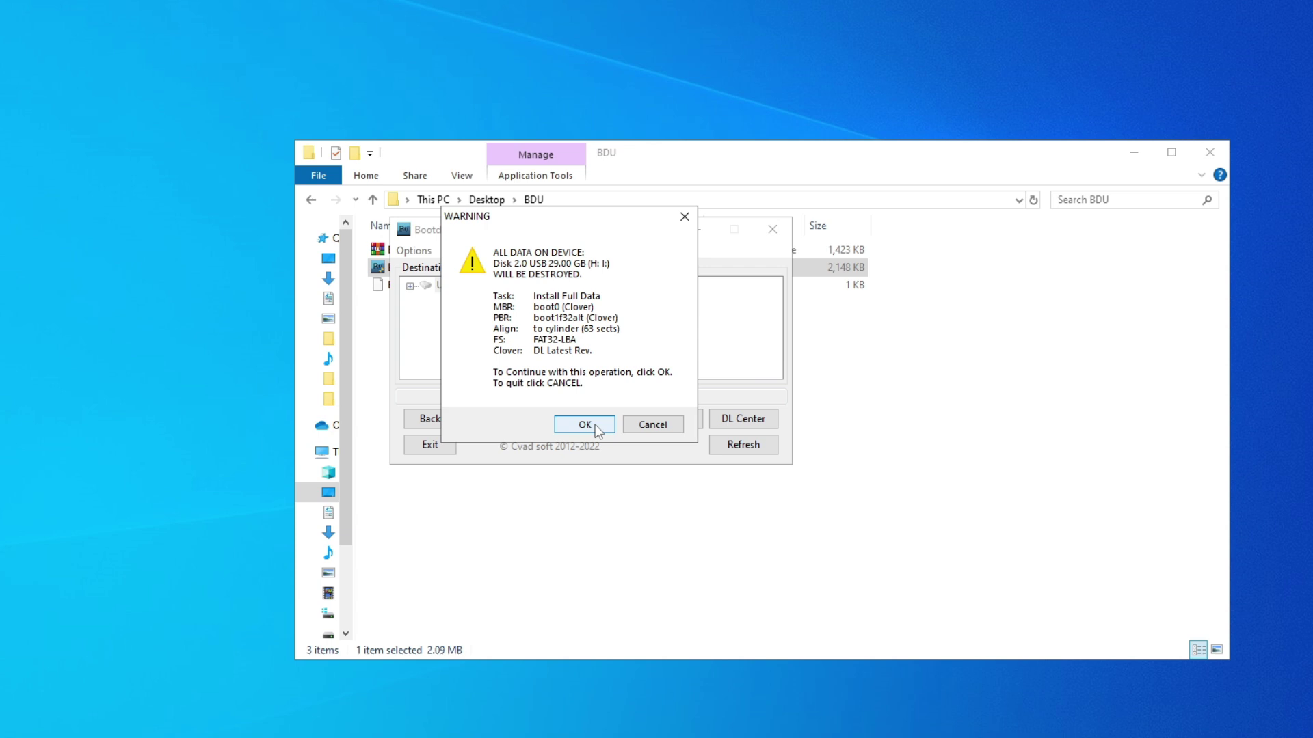
# Step: Accept the data-loss warning and let the Clover-5161-X64 setup run until All done
pyautogui.click(596, 426)
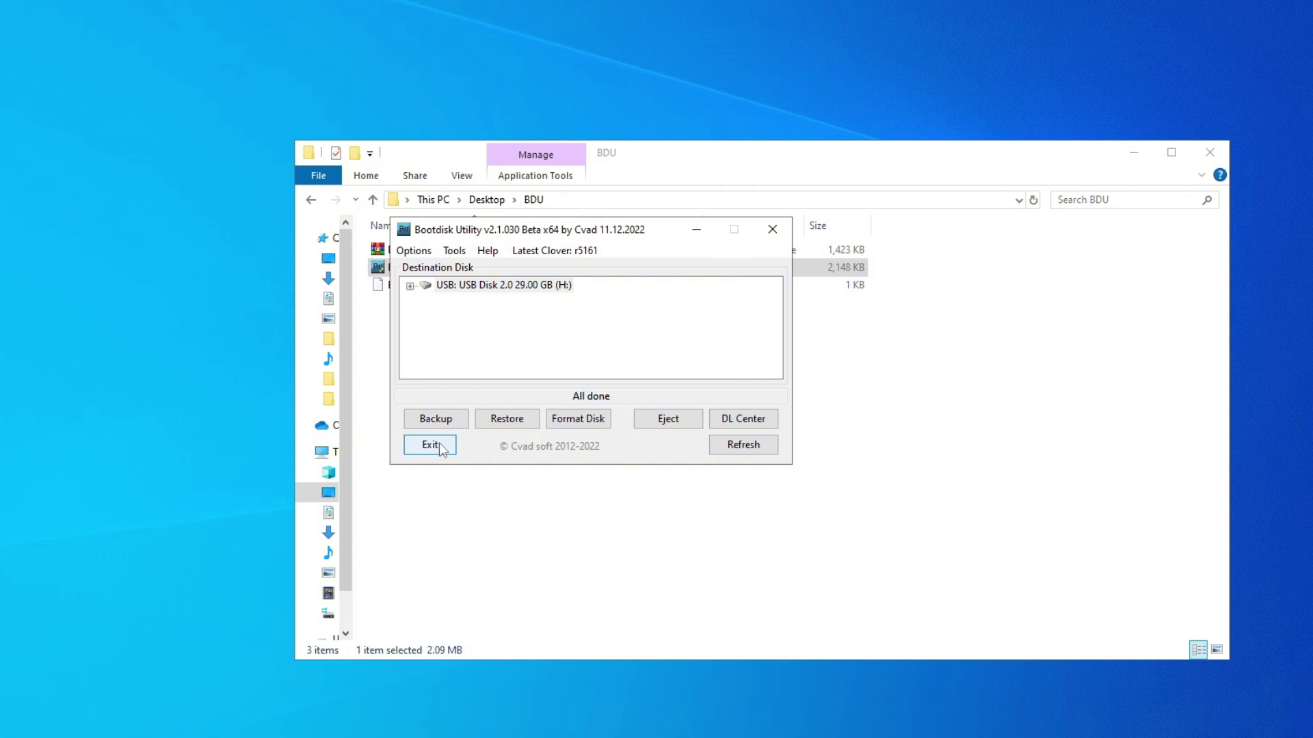
# Step: Exit Bootdisk Utility and open the BDU (H:) drive from This PC
pyautogui.click(440, 445)
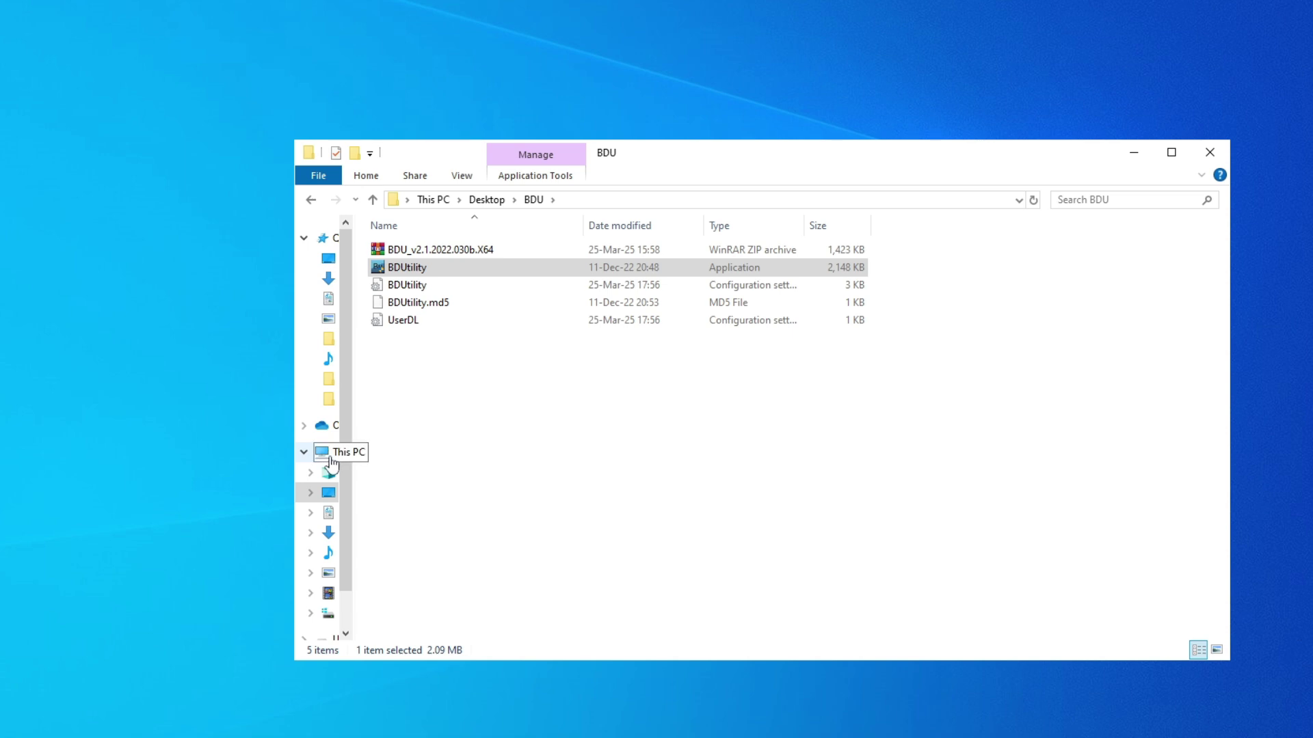
pyautogui.click(329, 457)
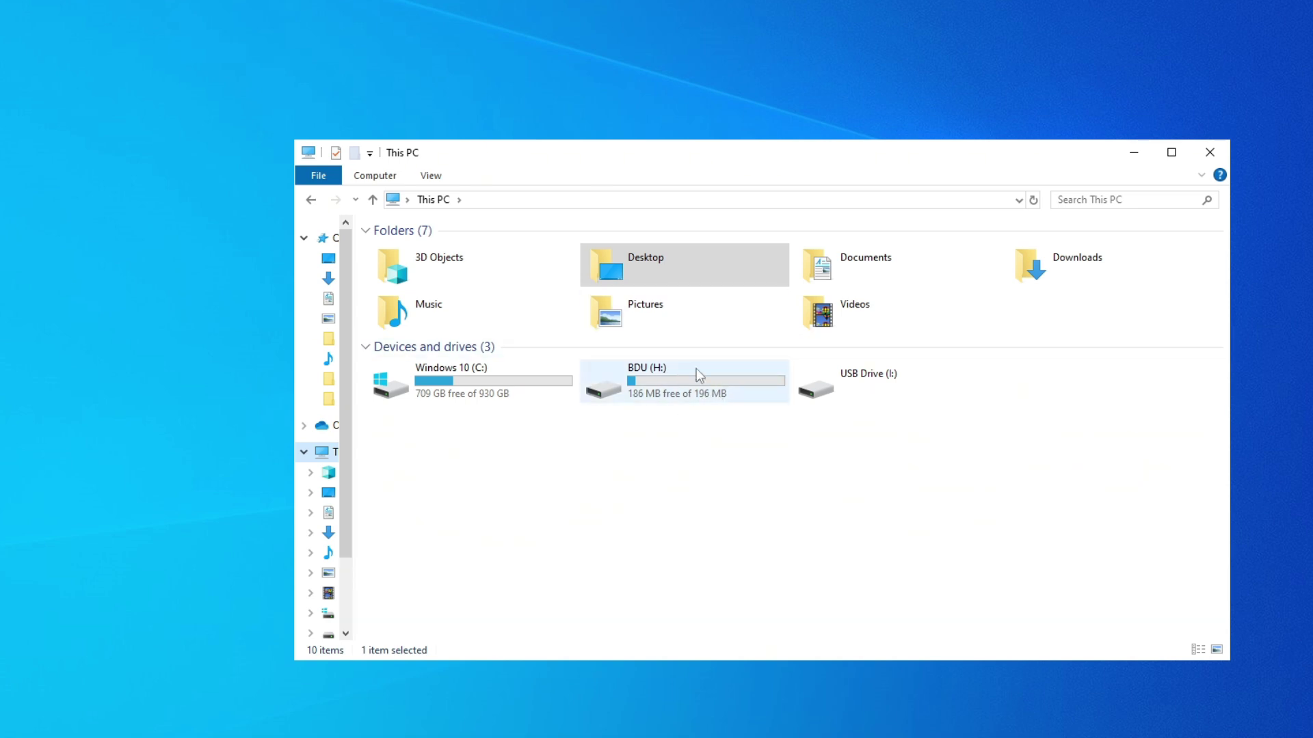
pyautogui.moveTo(765, 371)
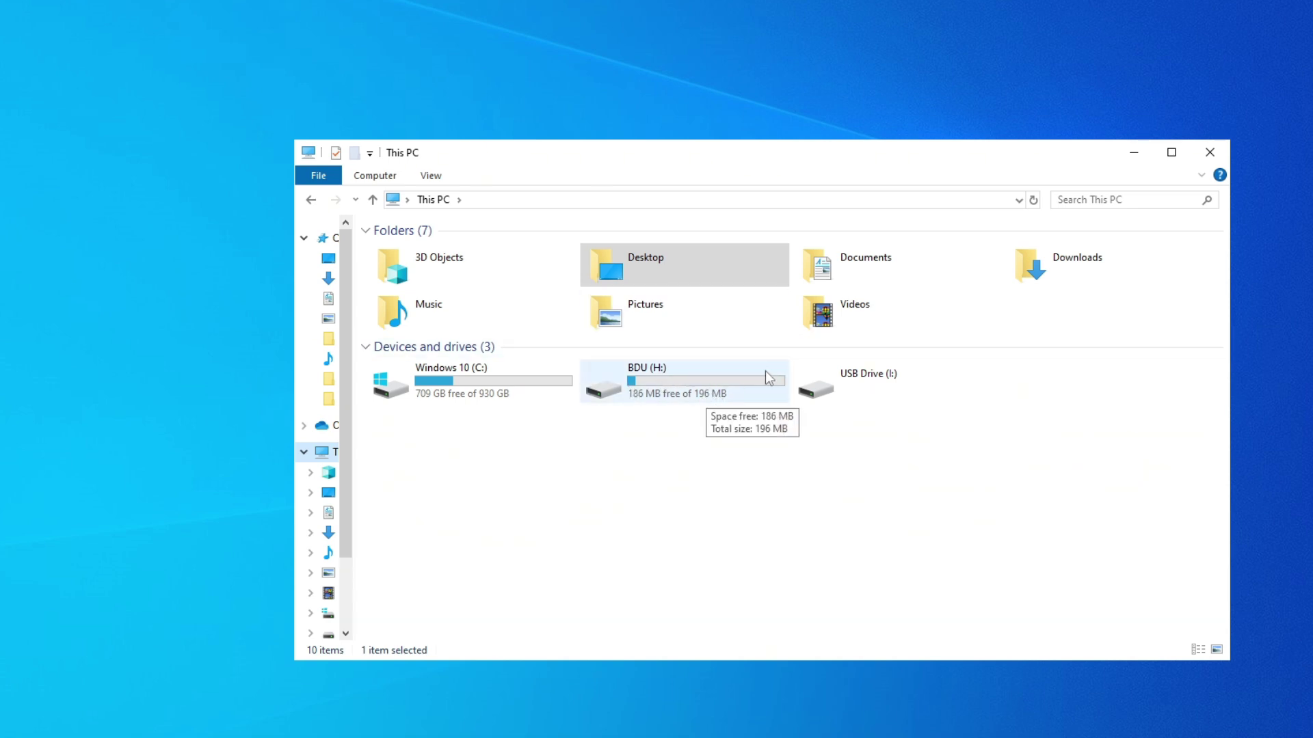
pyautogui.doubleClick(719, 368)
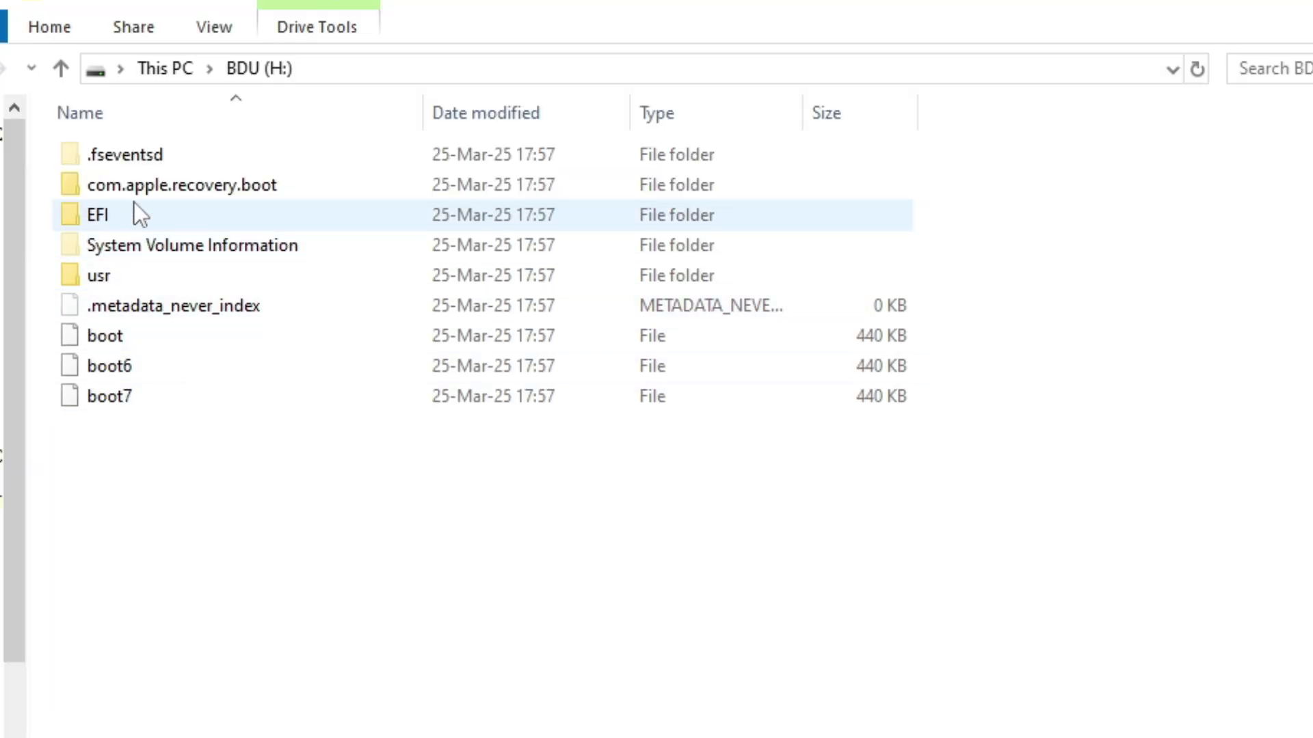
pyautogui.moveTo(411, 285)
# Step: Browse to EFI\CLOVER\drivers\off and select NvmExpressDxe.efi
pyautogui.doubleClick(124, 208)
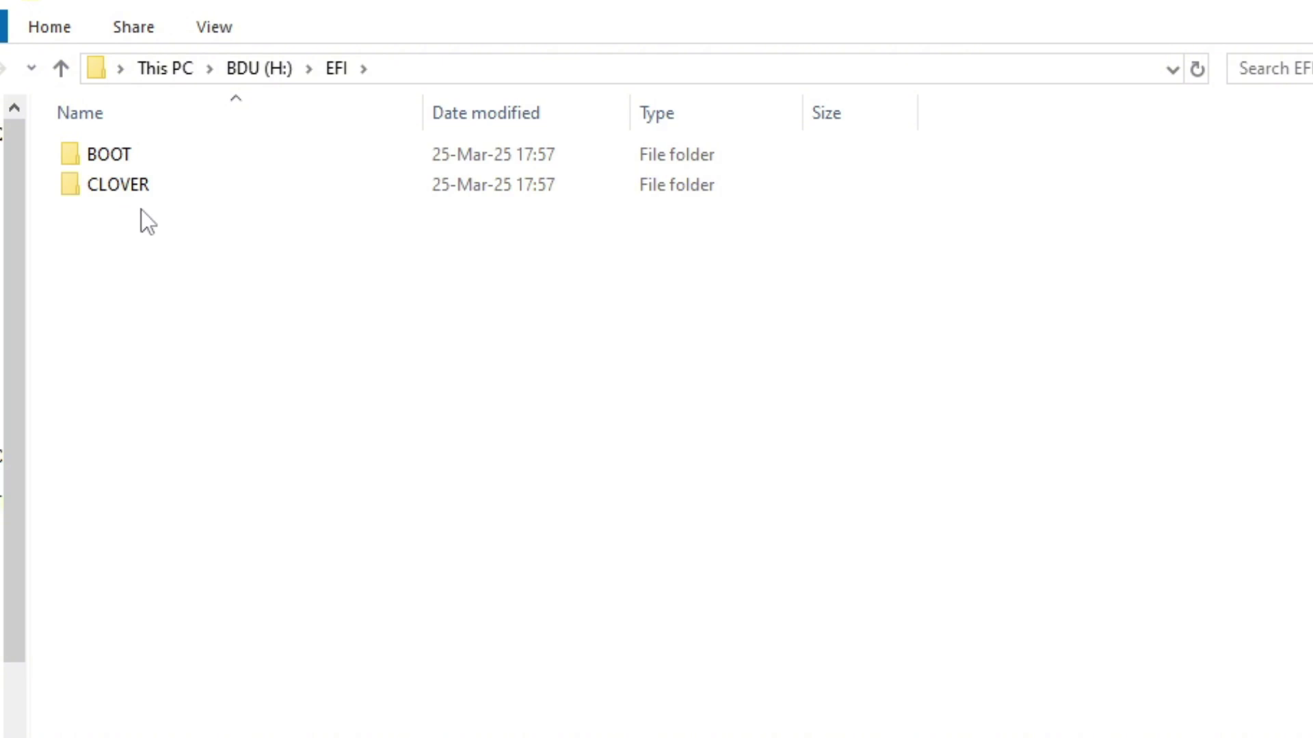
pyautogui.doubleClick(154, 186)
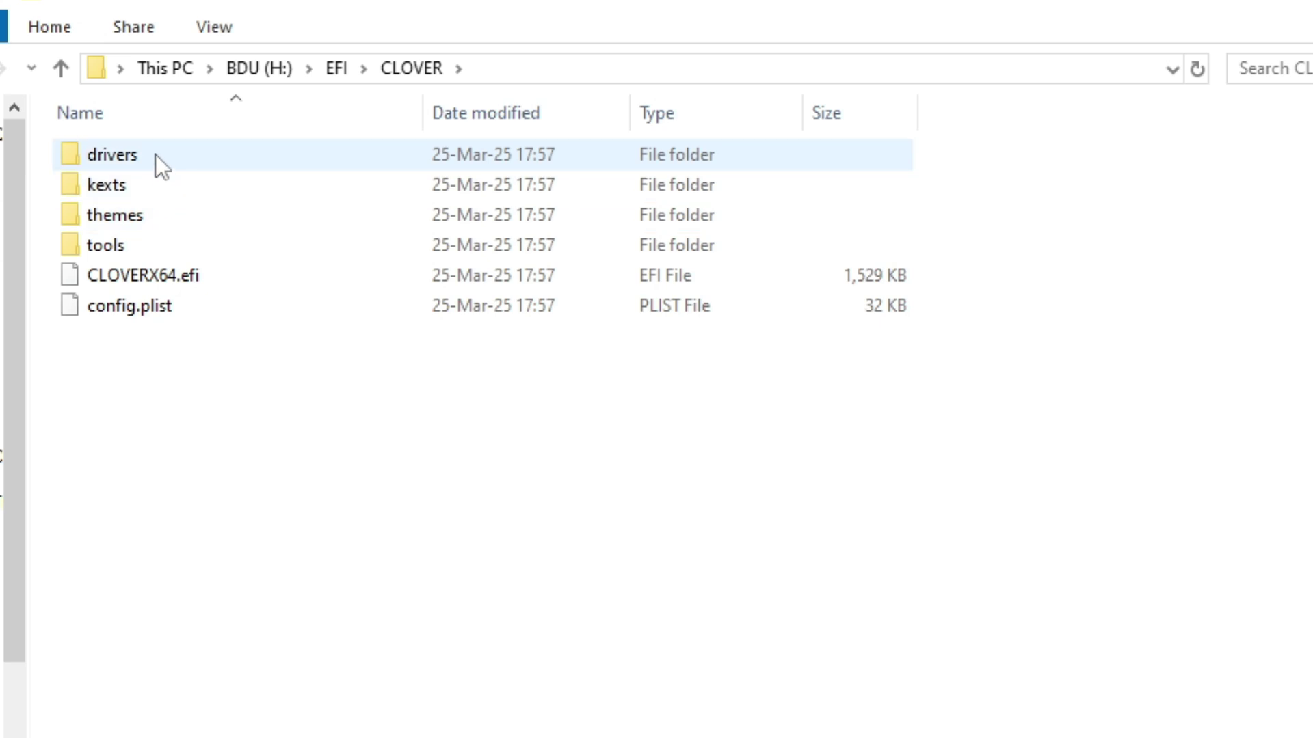
pyautogui.click(155, 154)
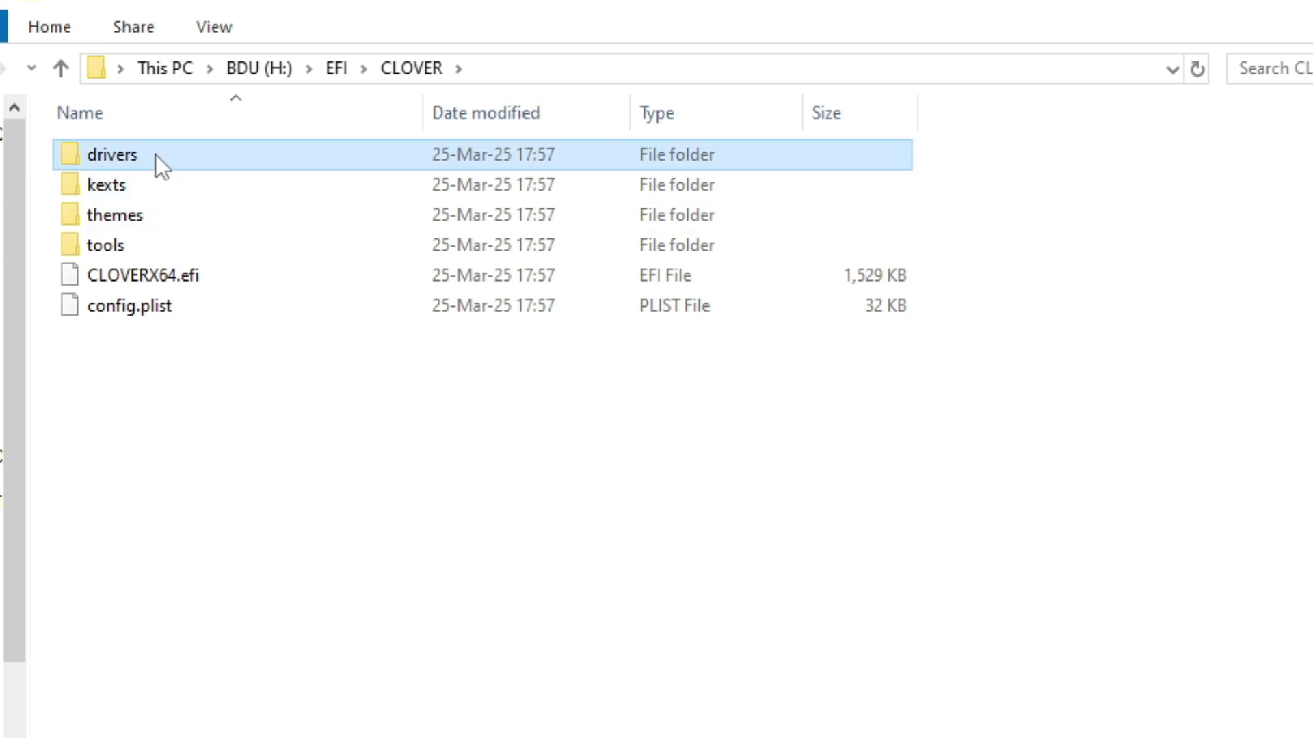
pyautogui.doubleClick(154, 155)
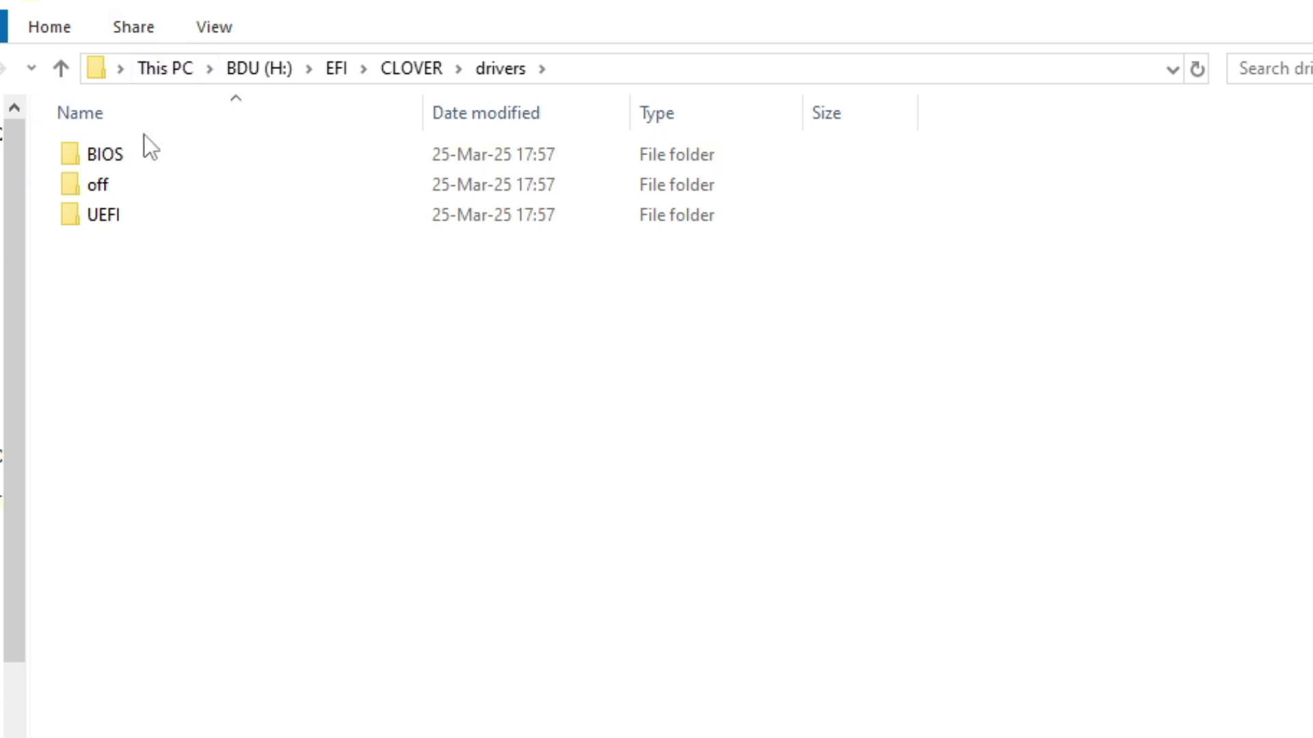
pyautogui.doubleClick(115, 181)
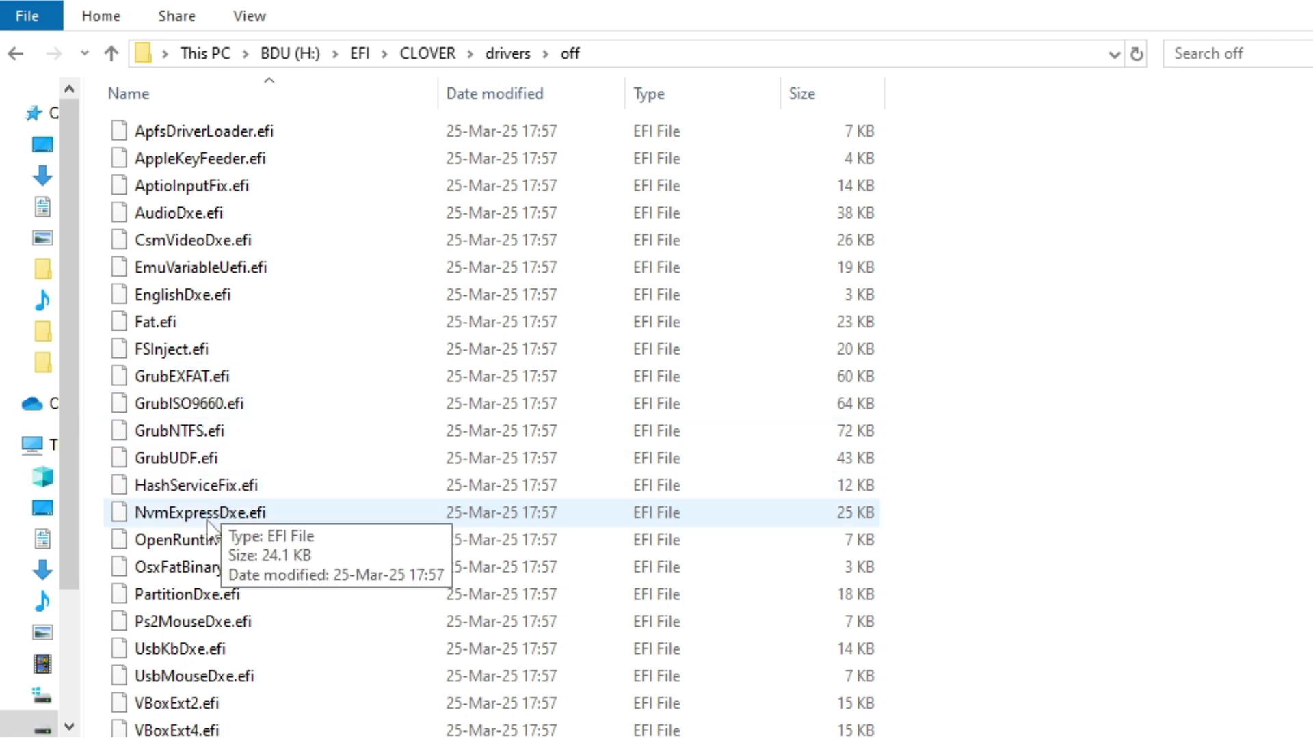
pyautogui.click(286, 520)
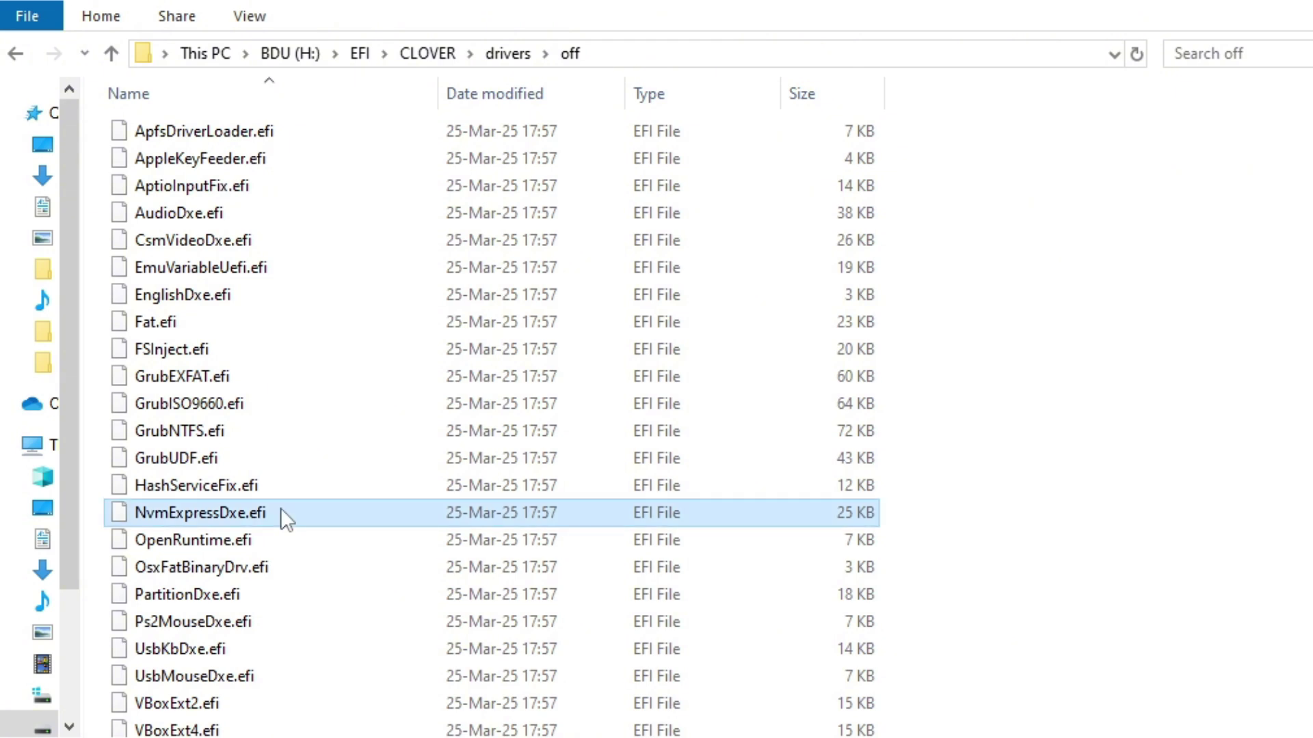
pyautogui.rightClick(286, 519)
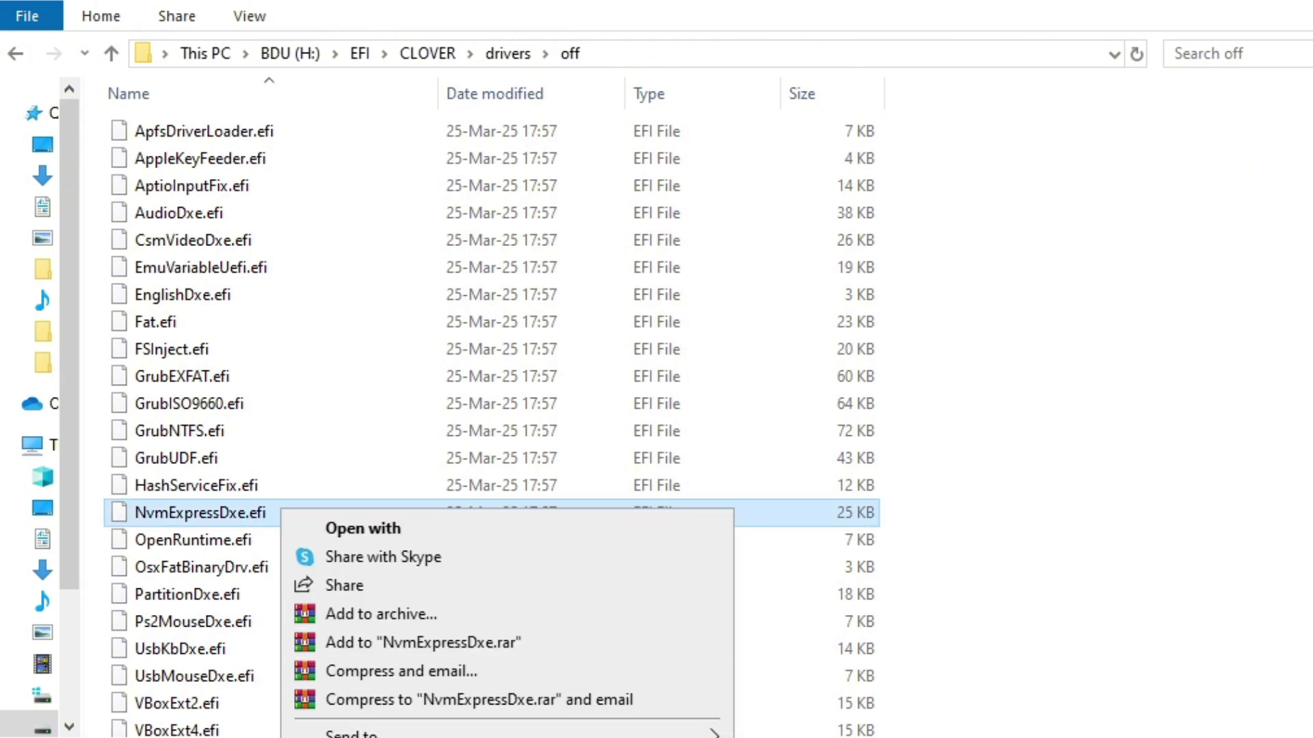
# Step: Cancel the file menu and return to the root of the BDU (H:) drive
pyautogui.press('Escape')
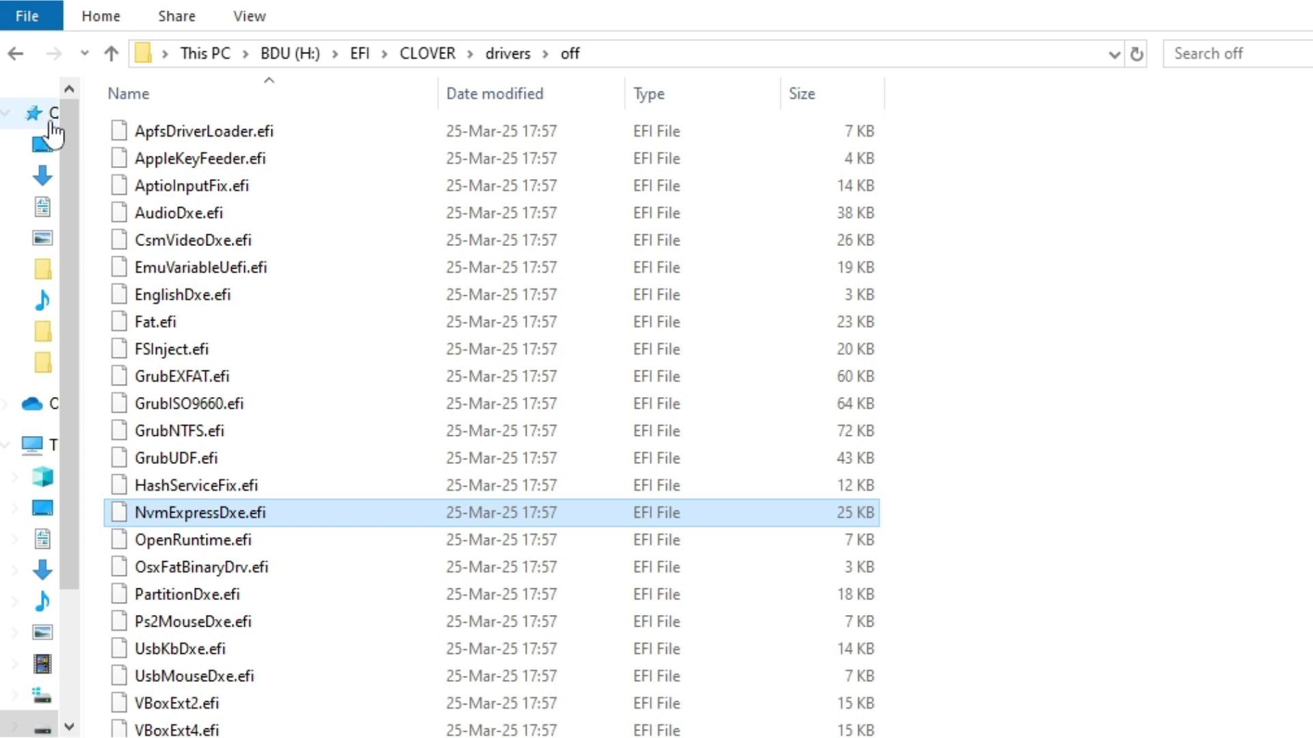
pyautogui.click(26, 67)
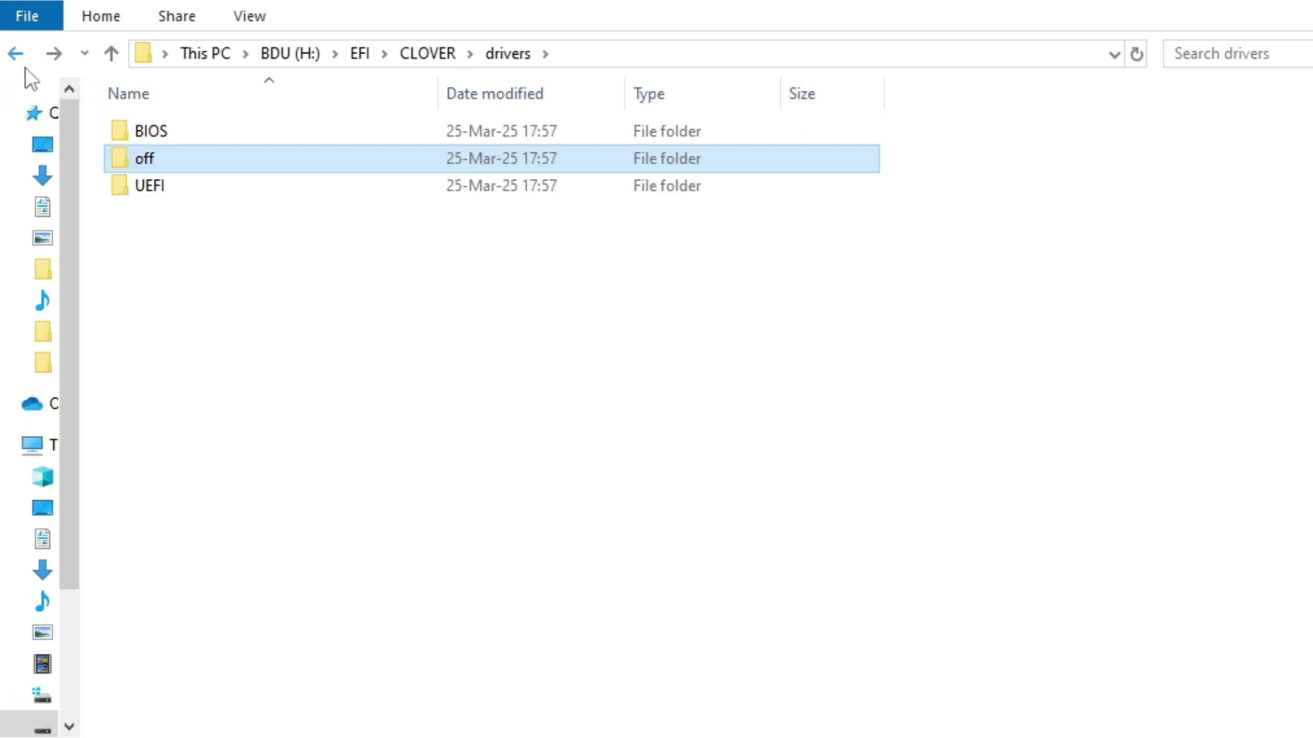
pyautogui.press('BackSpace')
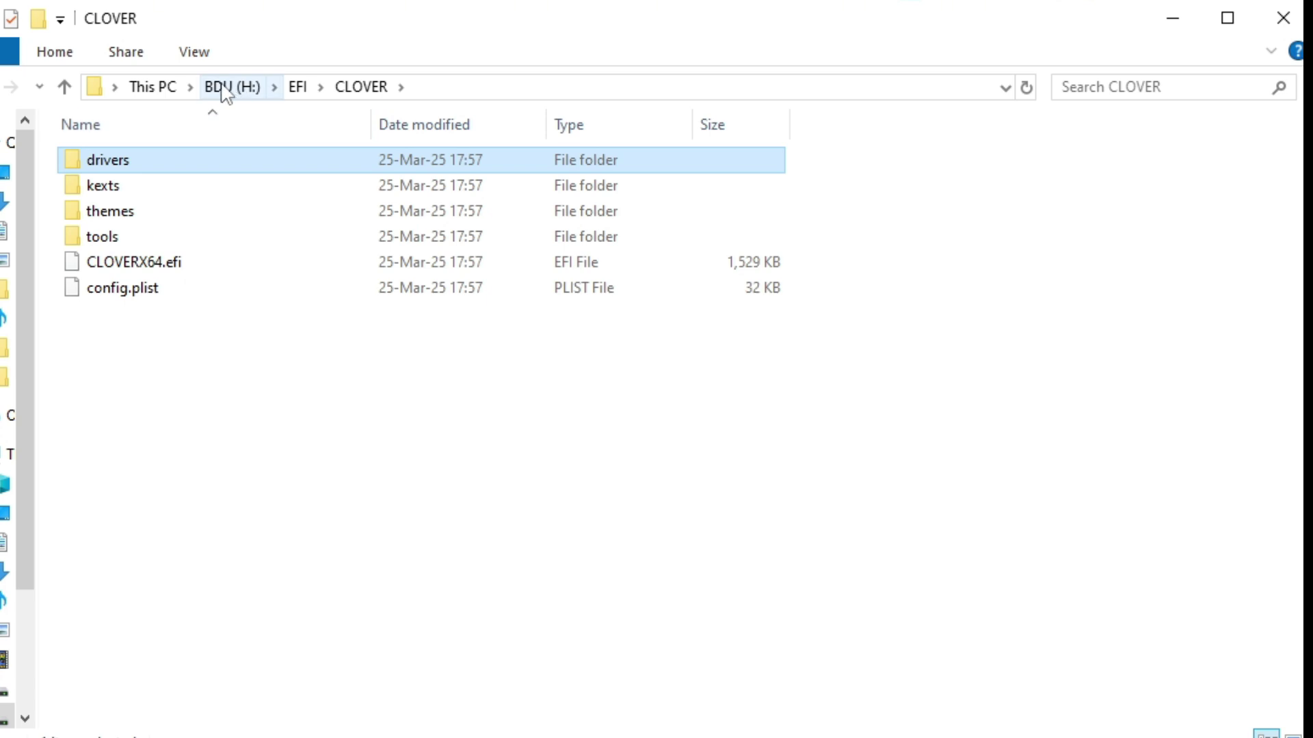
pyautogui.click(226, 87)
pyautogui.moveTo(185, 164); pyautogui.dragTo(232, 292)
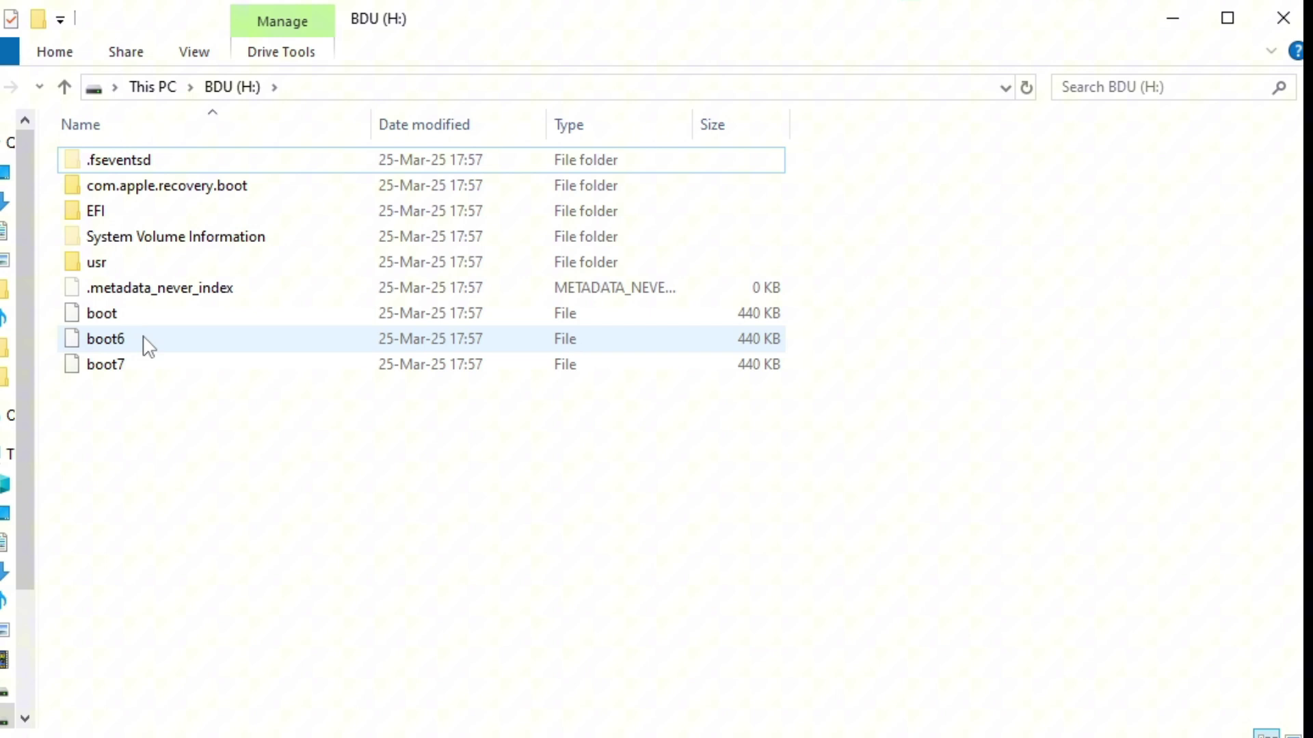
# Step: Paste NvmExpressDxe.efi into the EFI\CLOVER\drivers\BIOS folder
pyautogui.doubleClick(104, 213)
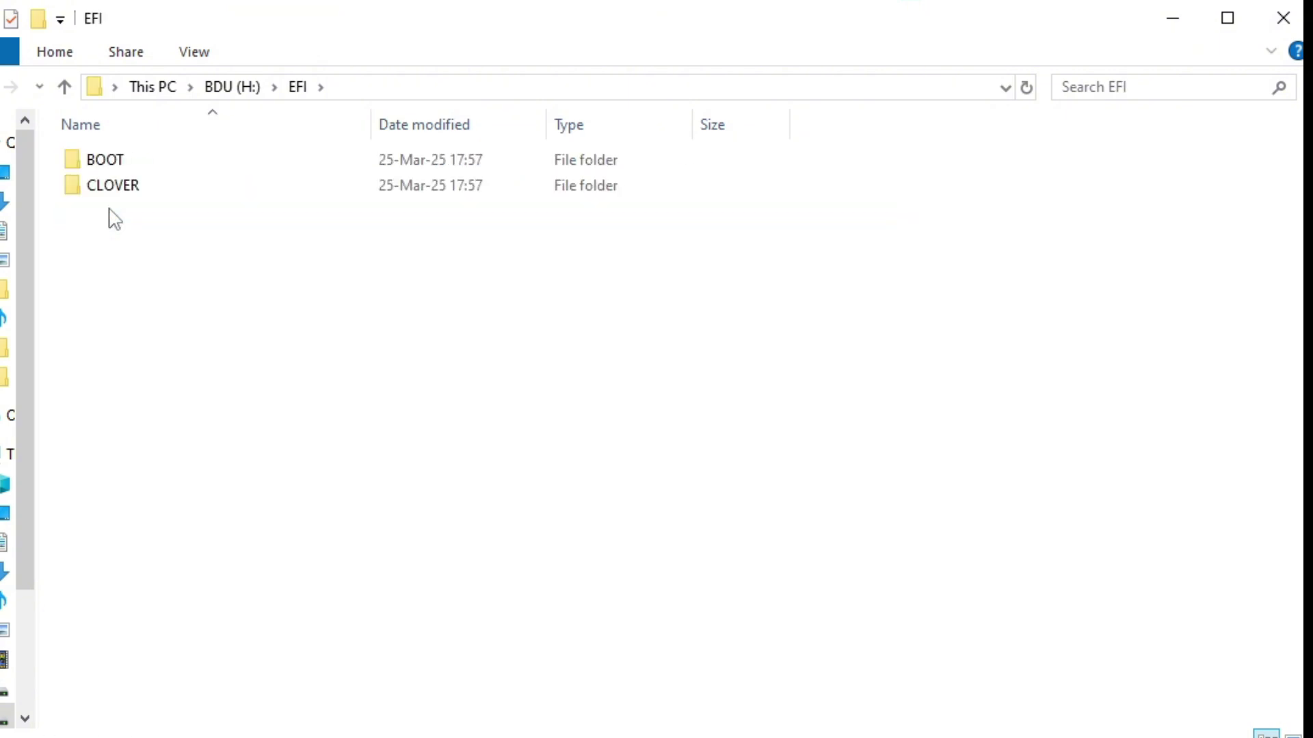
pyautogui.click(164, 194)
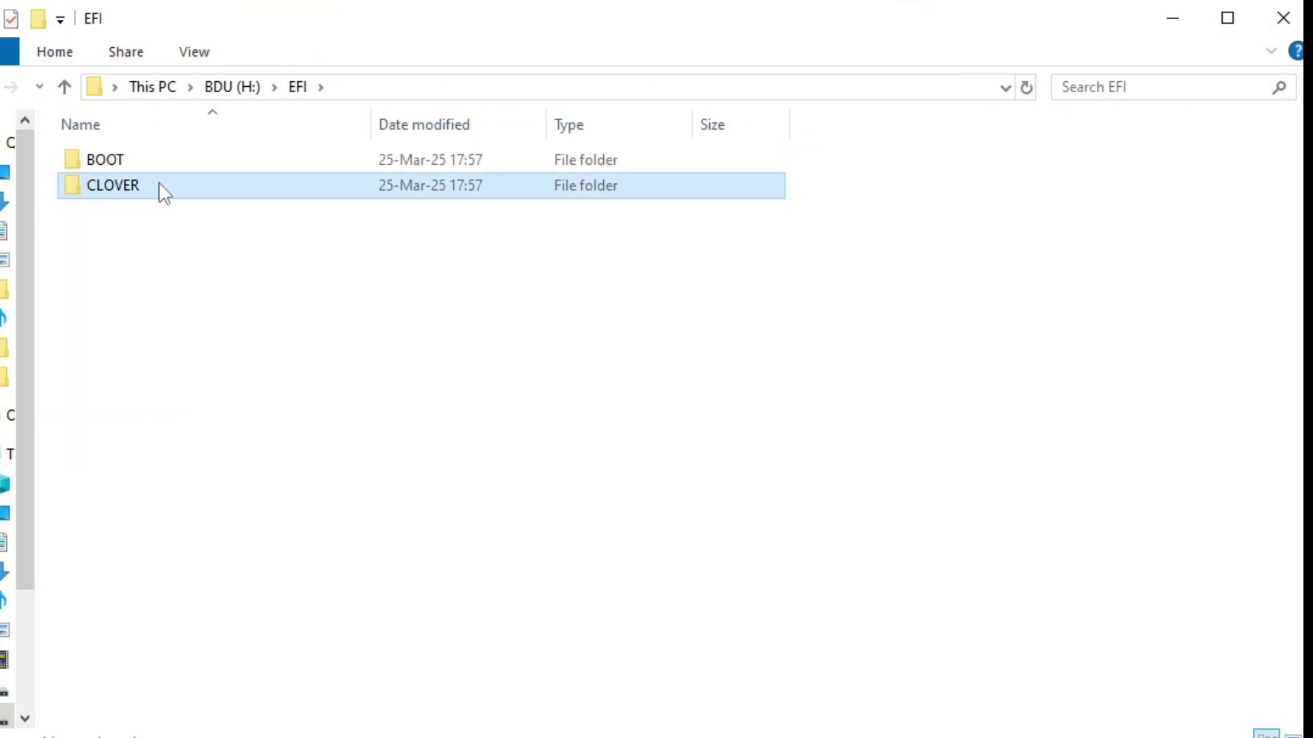
pyautogui.doubleClick(165, 194)
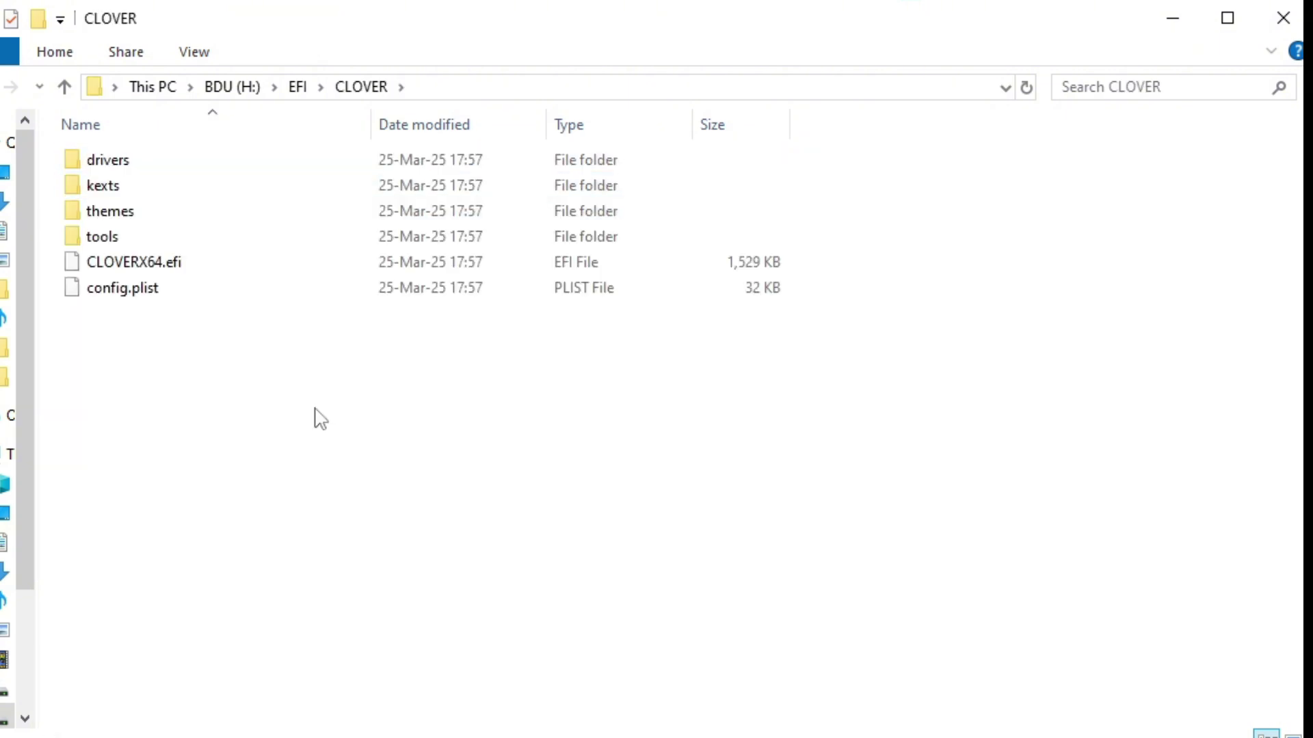
pyautogui.doubleClick(153, 161)
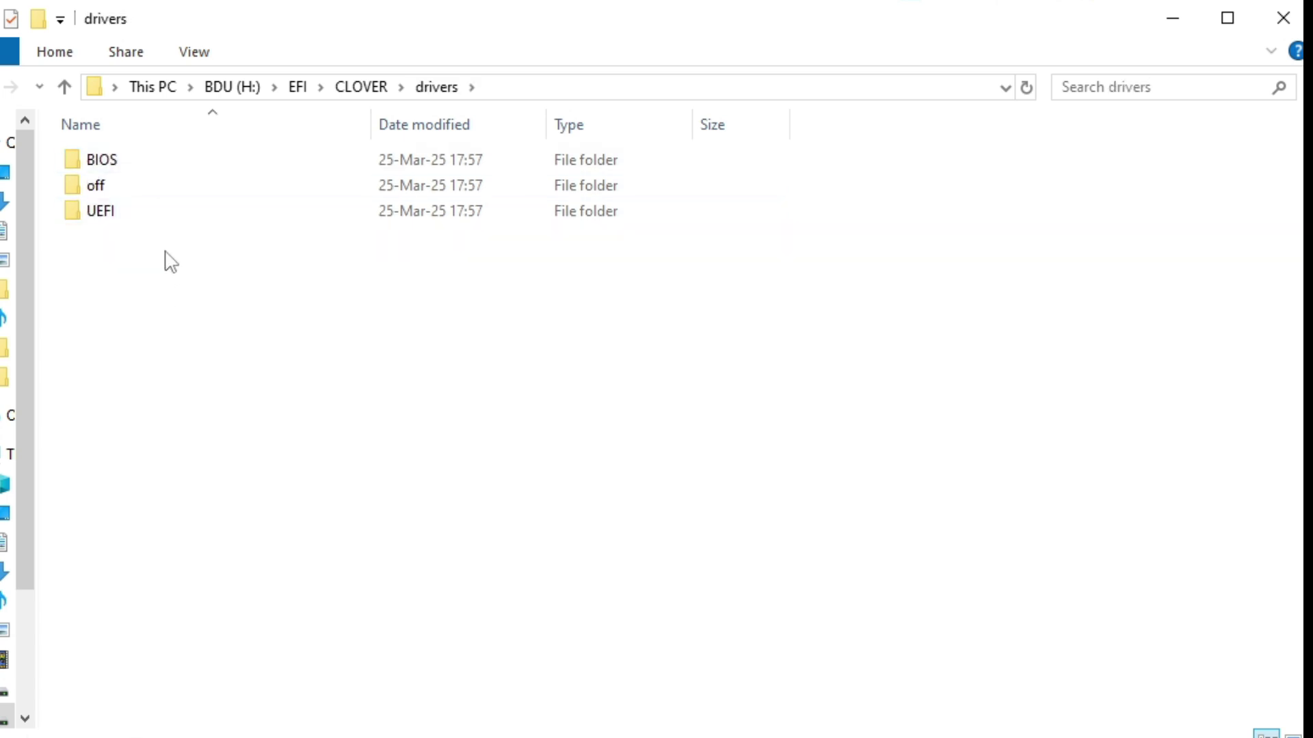
pyautogui.doubleClick(164, 158)
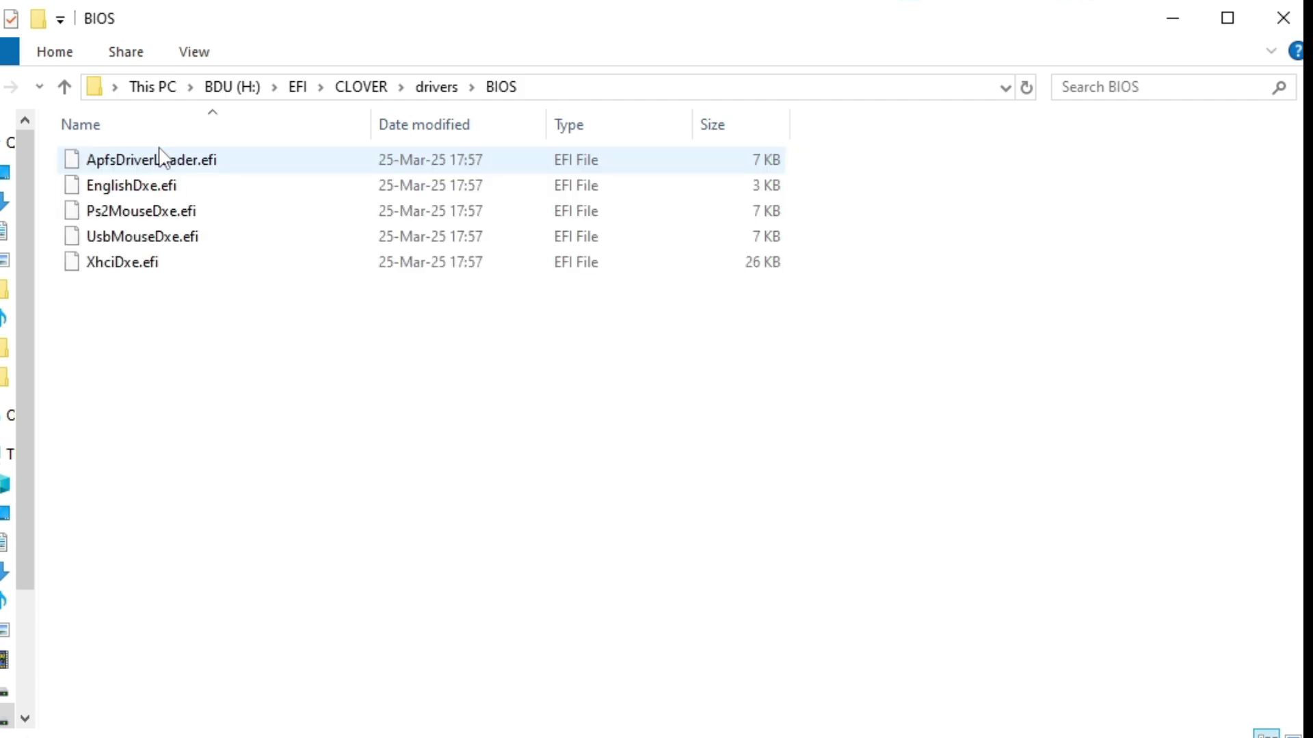
pyautogui.rightClick(284, 428)
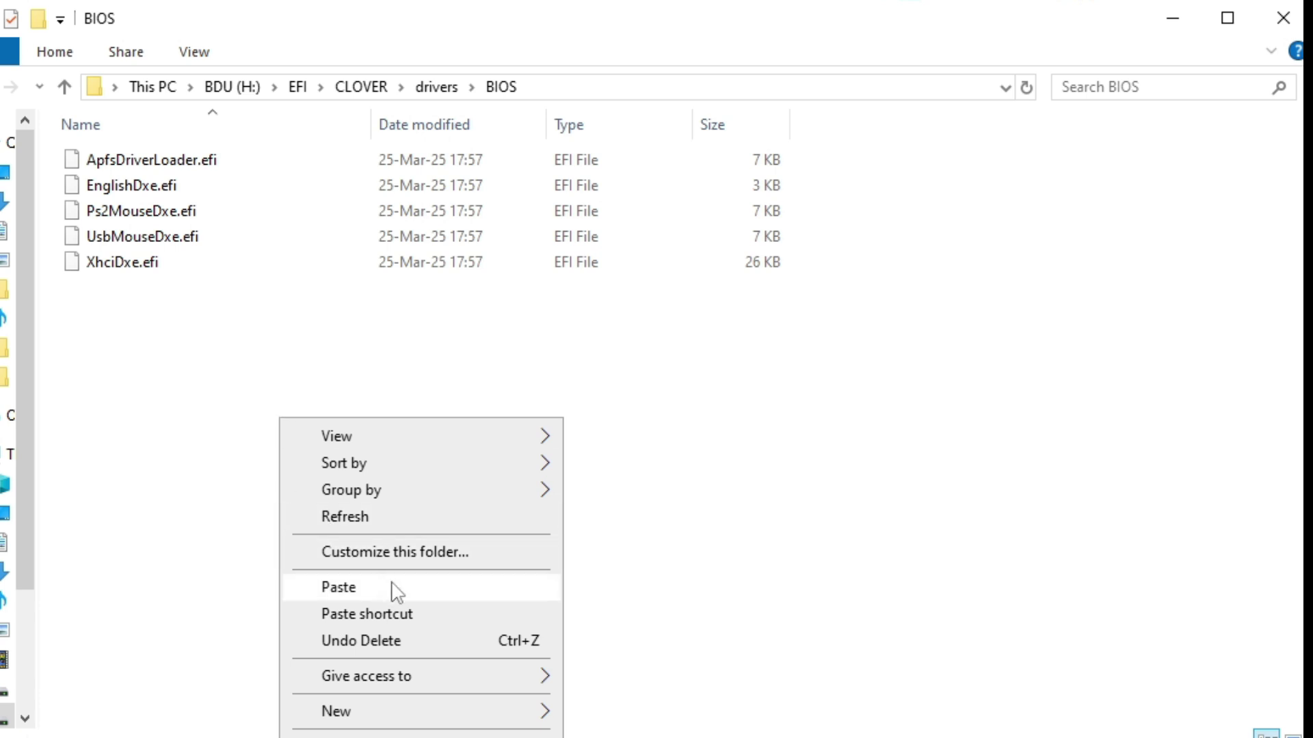
pyautogui.click(482, 586)
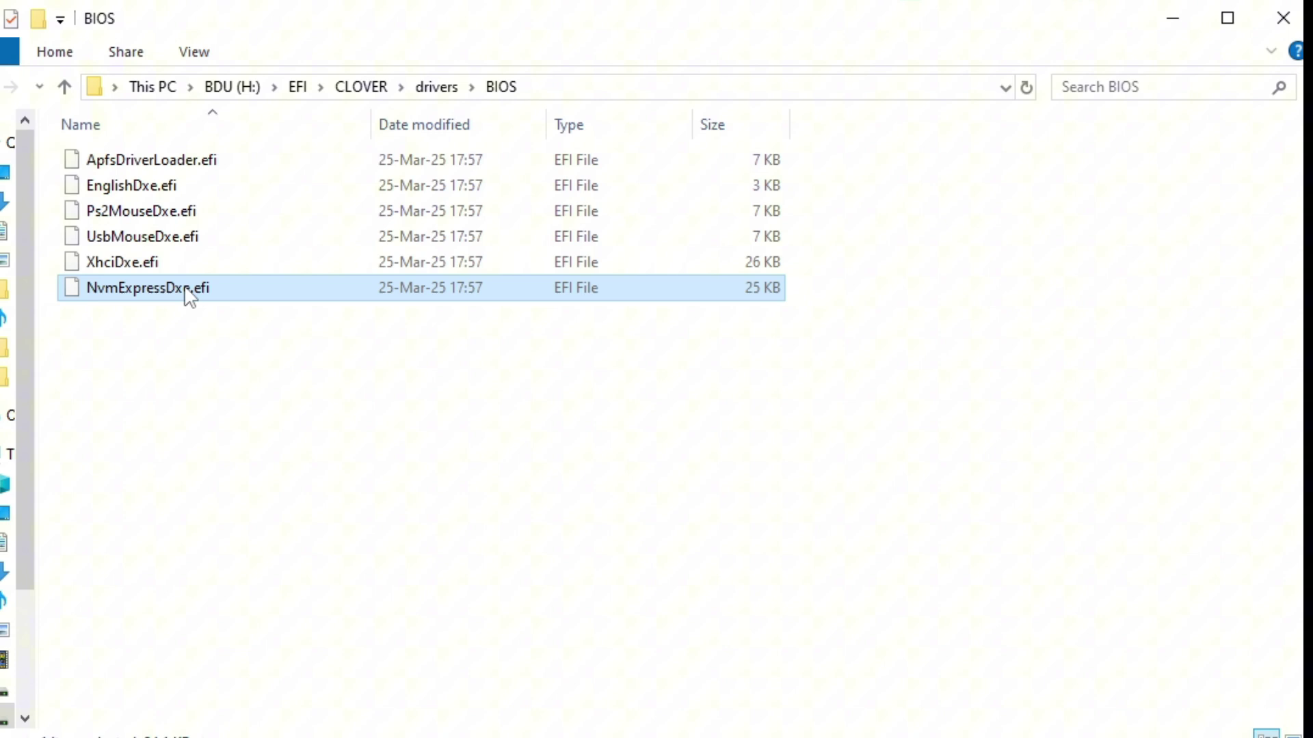
# Step: Paste NvmExpressDxe.efi into drivers\UEFI, then go back to the CLOVER folder
pyautogui.click(425, 95)
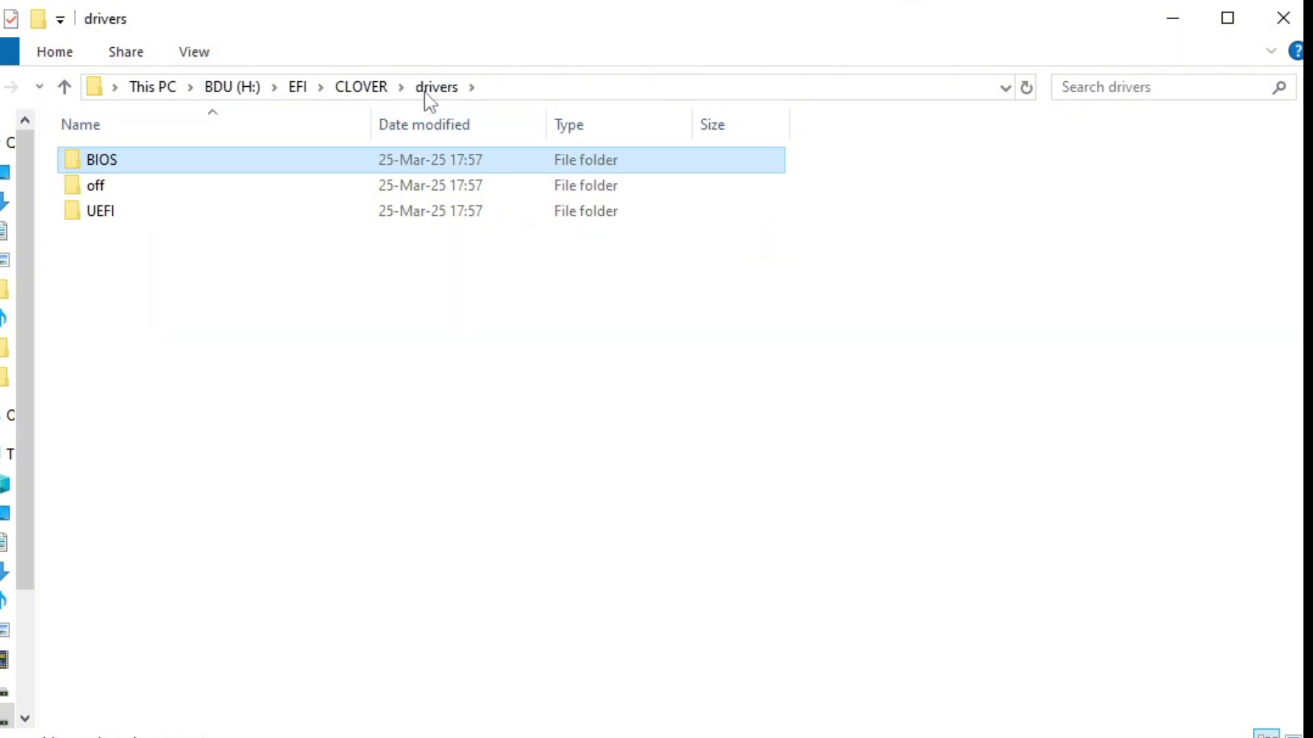
pyautogui.doubleClick(153, 217)
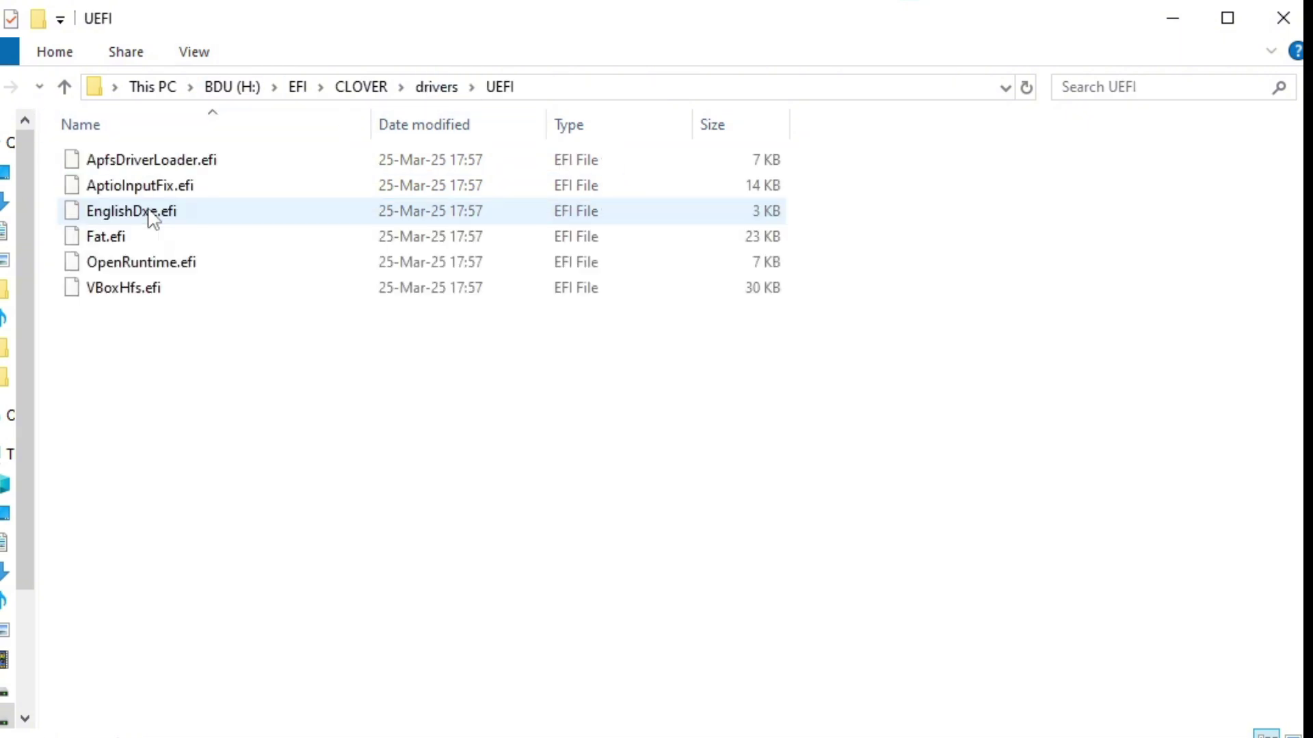
pyautogui.rightClick(249, 368)
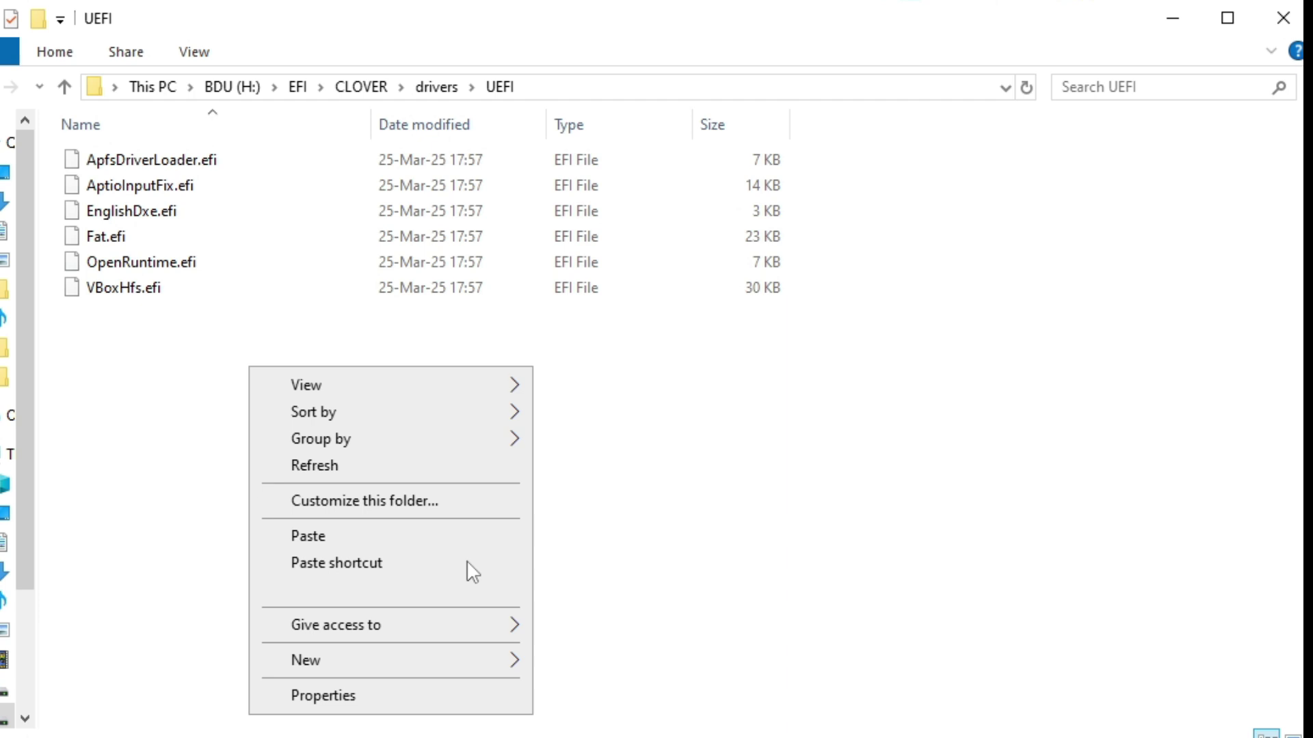
pyautogui.click(465, 538)
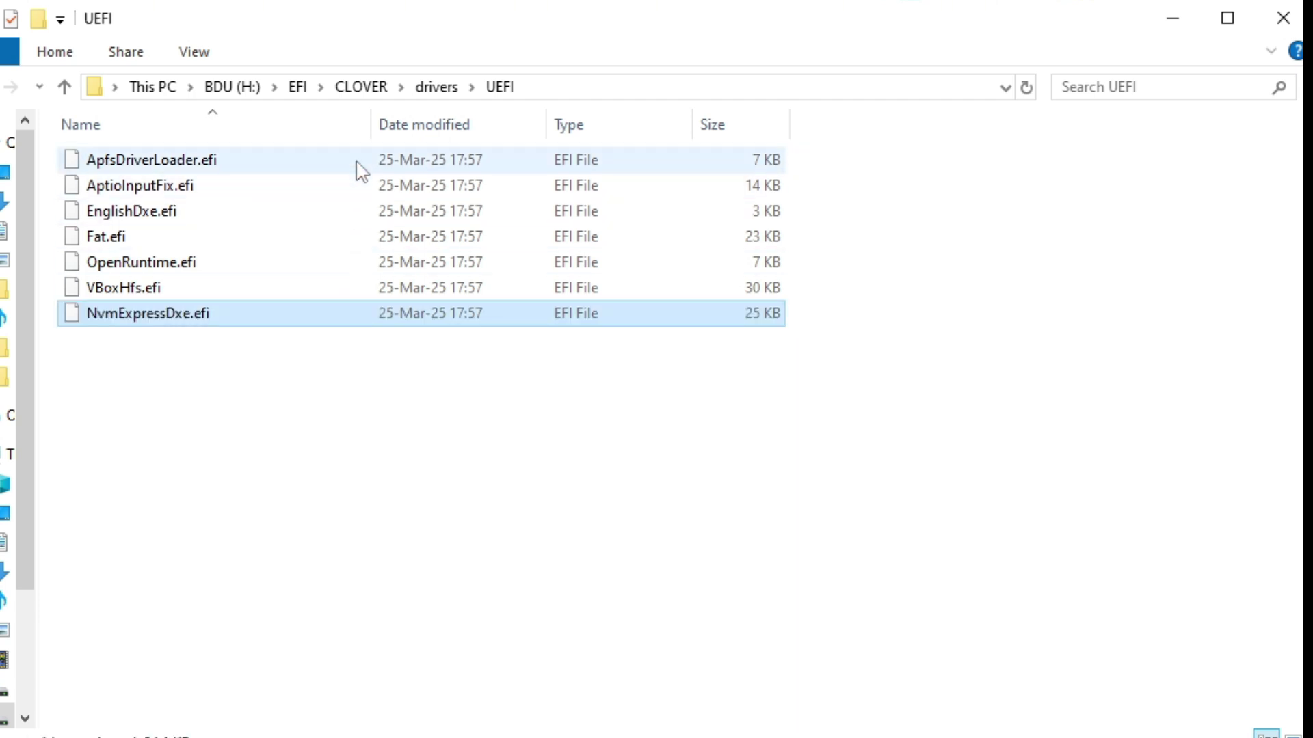
pyautogui.click(382, 92)
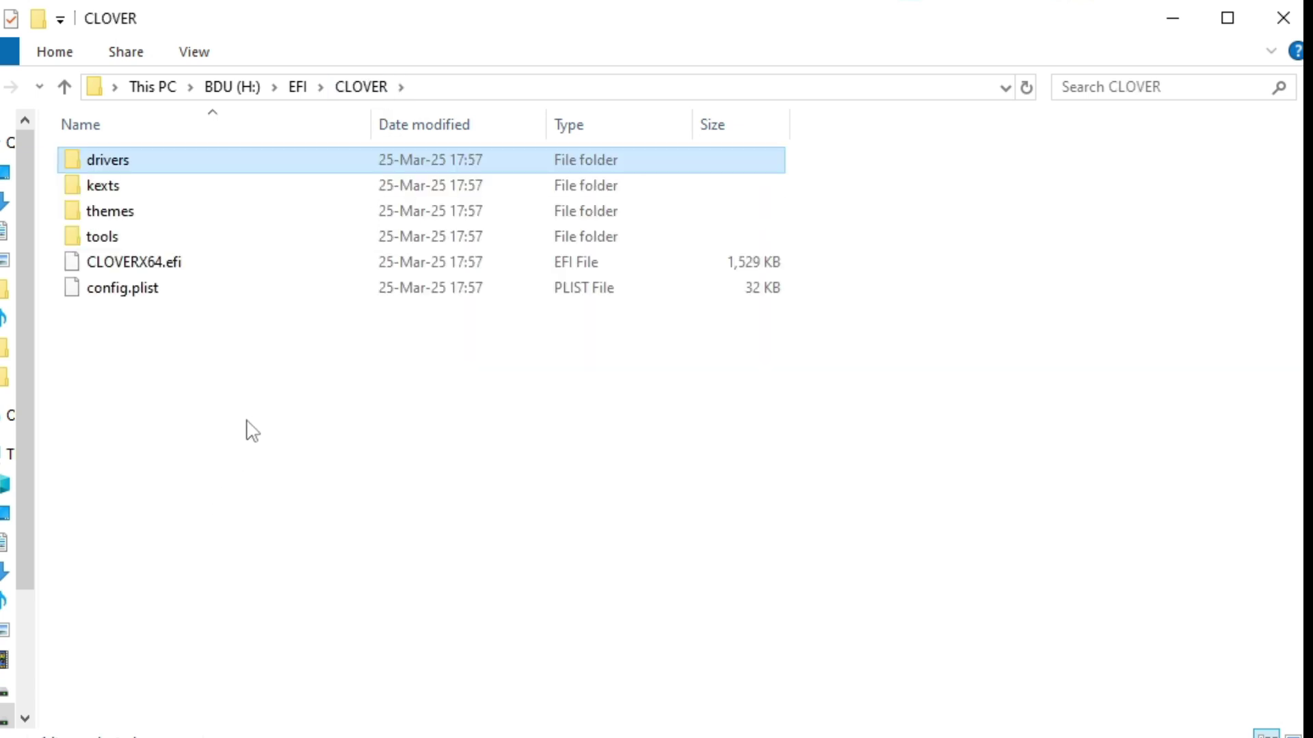
# Step: Create a new folder named drivers32uefi inside CLOVER
pyautogui.rightClick(238, 384)
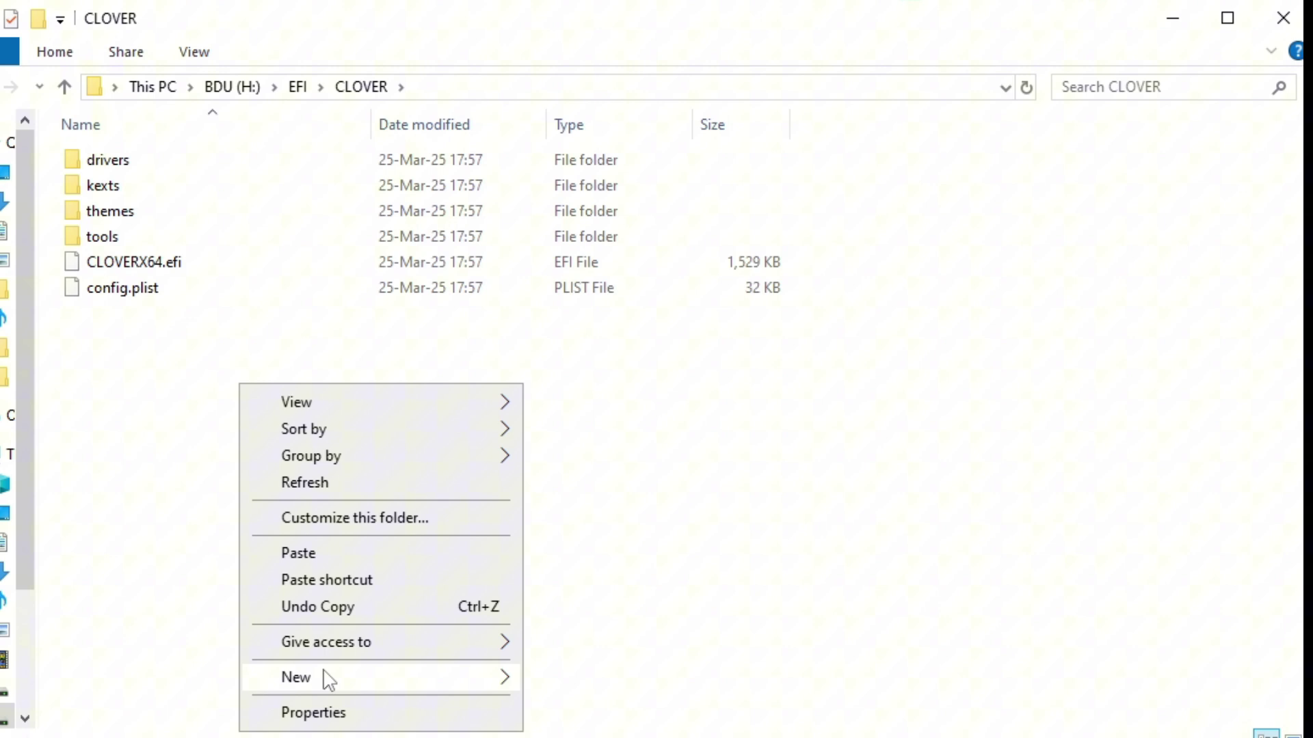
pyautogui.moveTo(338, 677)
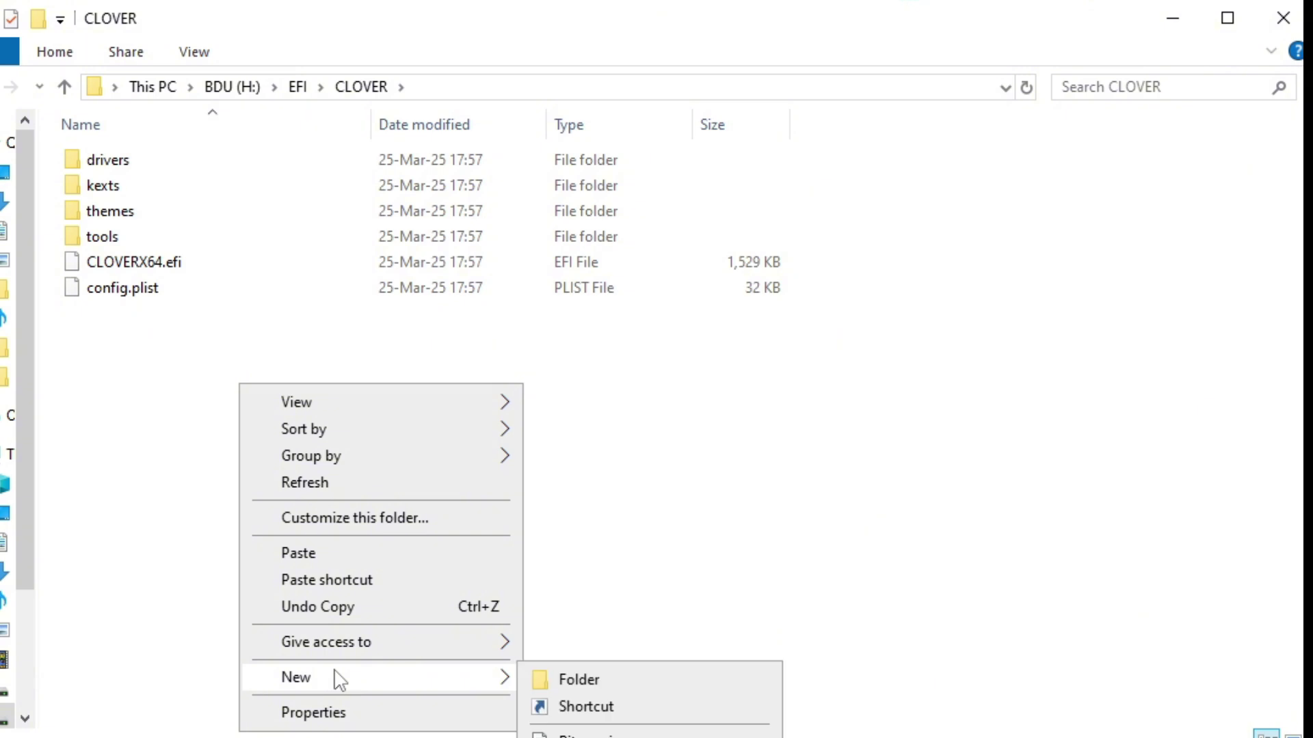
pyautogui.click(721, 683)
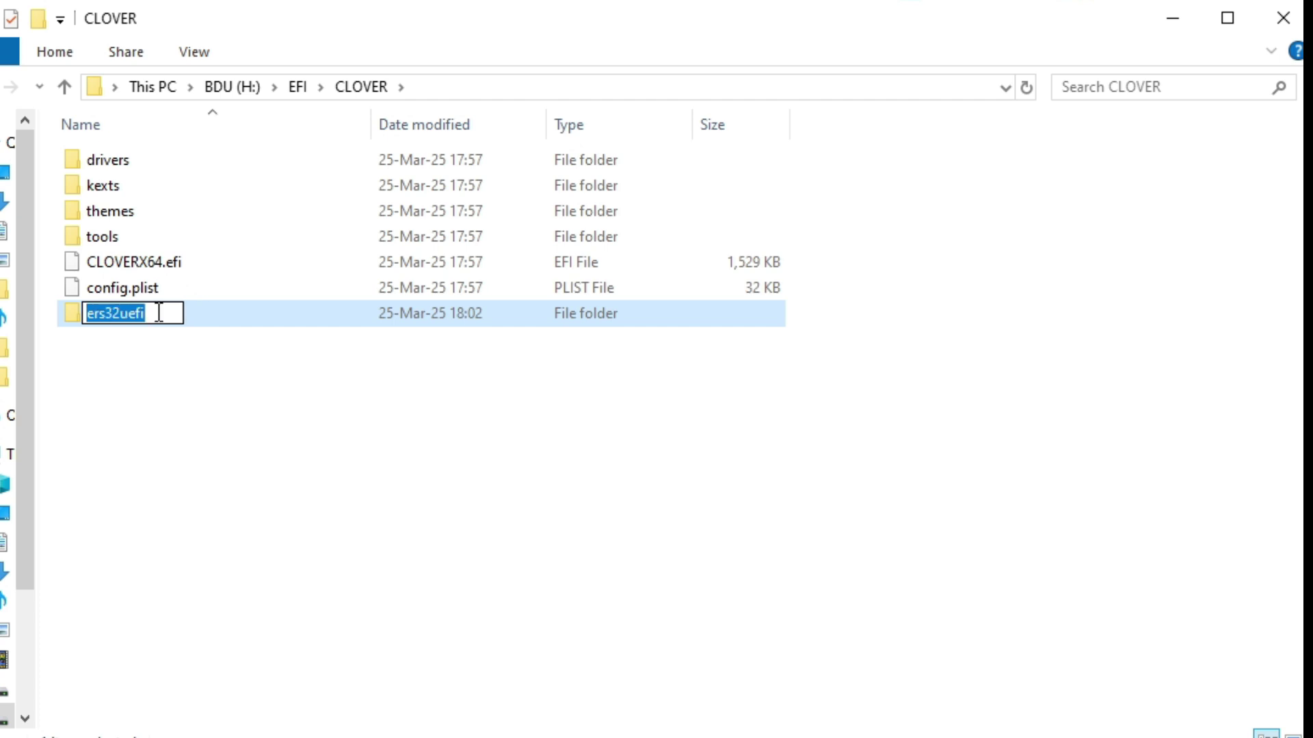
pyautogui.write('drivers')
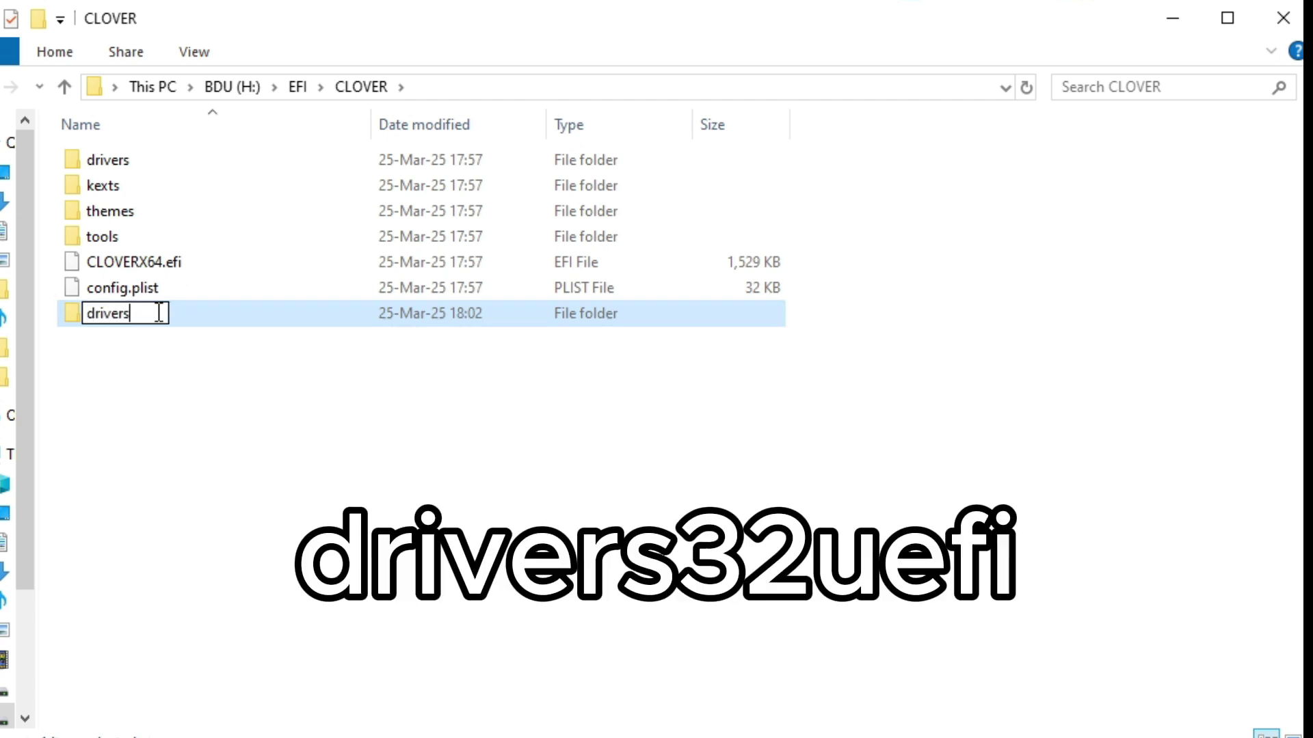
pyautogui.write('32ue')
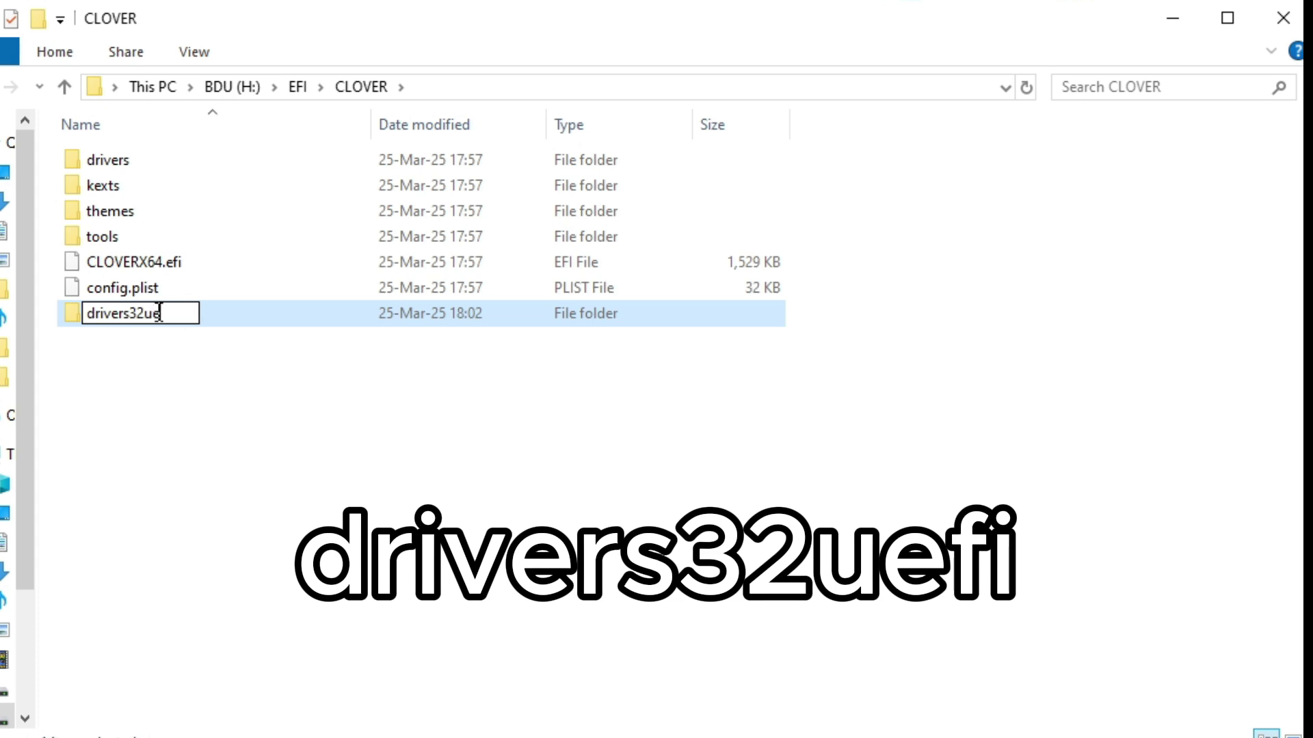
pyautogui.write('fi')
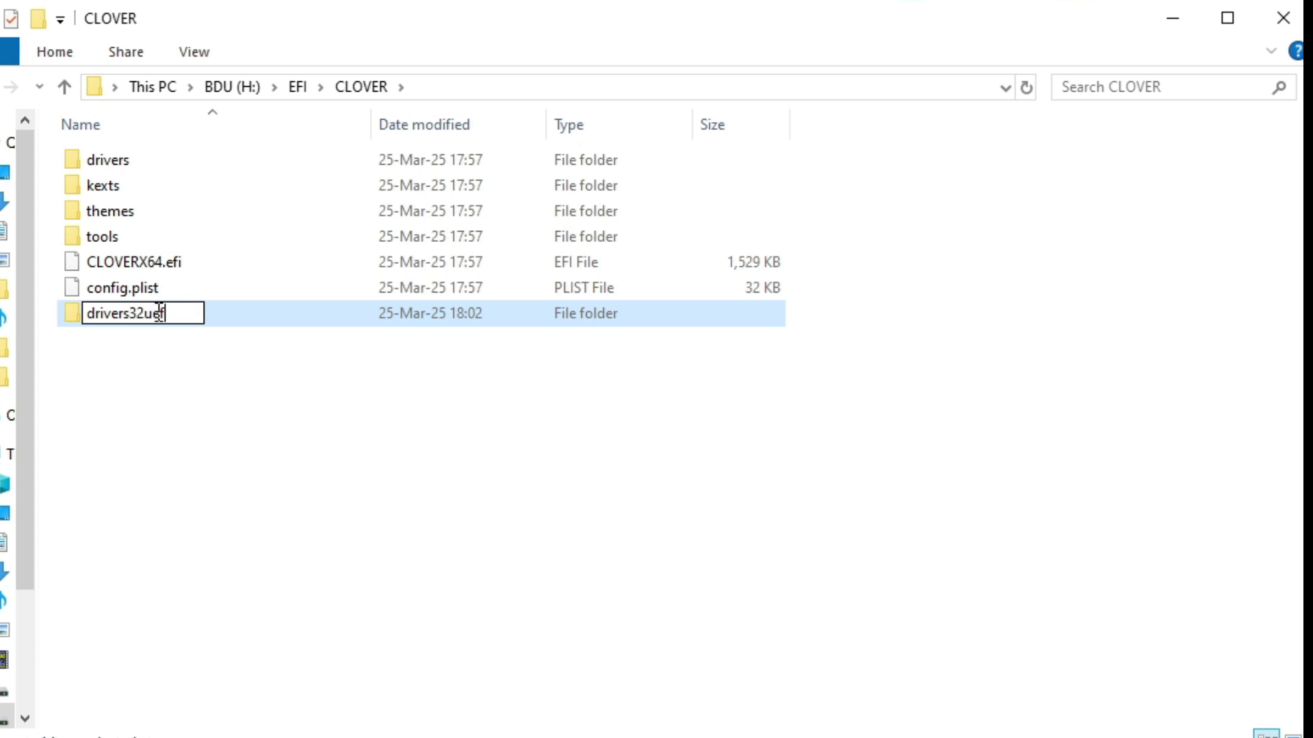
pyautogui.click(322, 450)
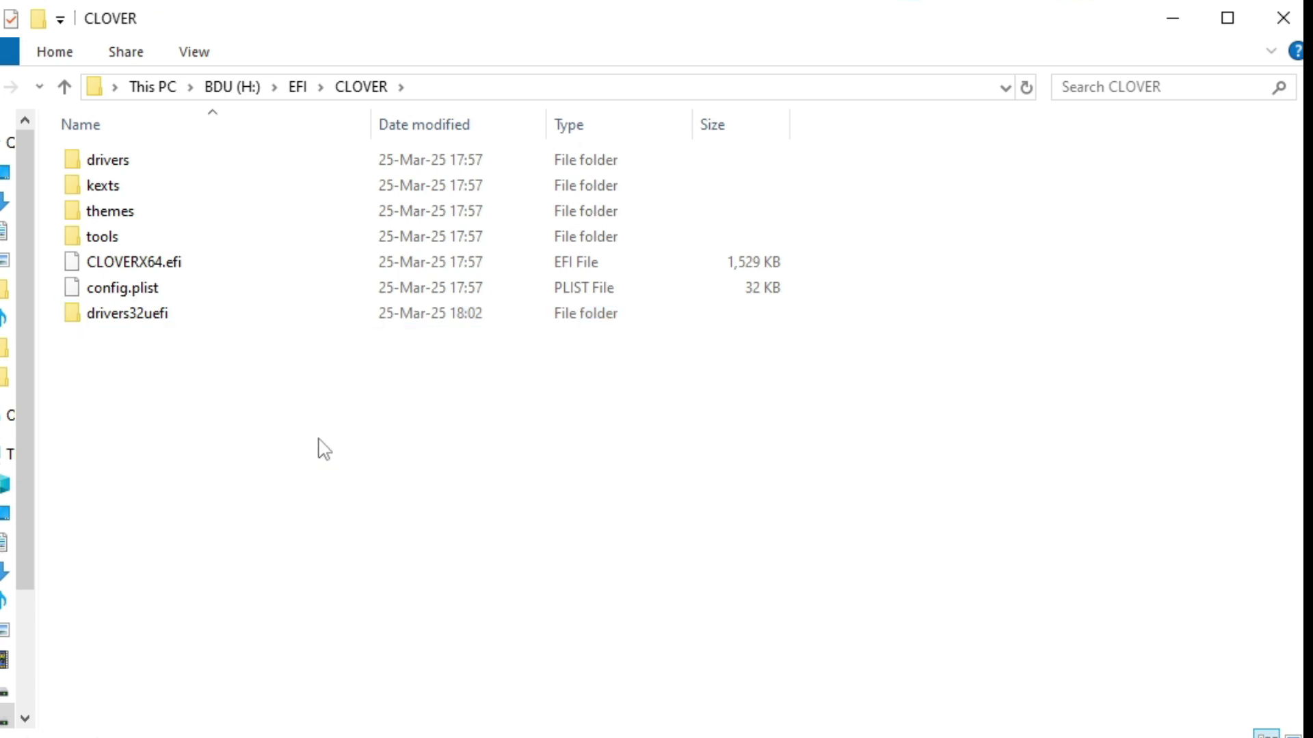
# Step: Create a second new folder named drivers64uefi inside CLOVER
pyautogui.rightClick(201, 417)
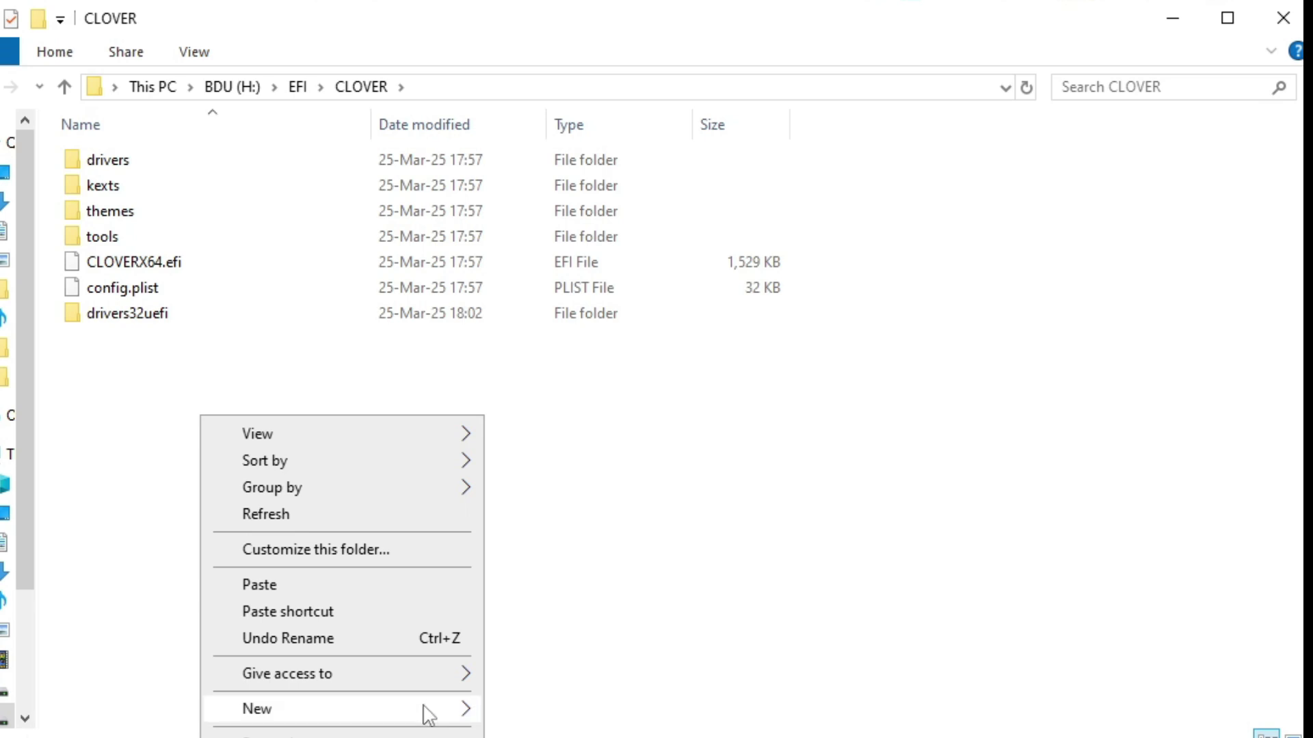
pyautogui.moveTo(425, 709)
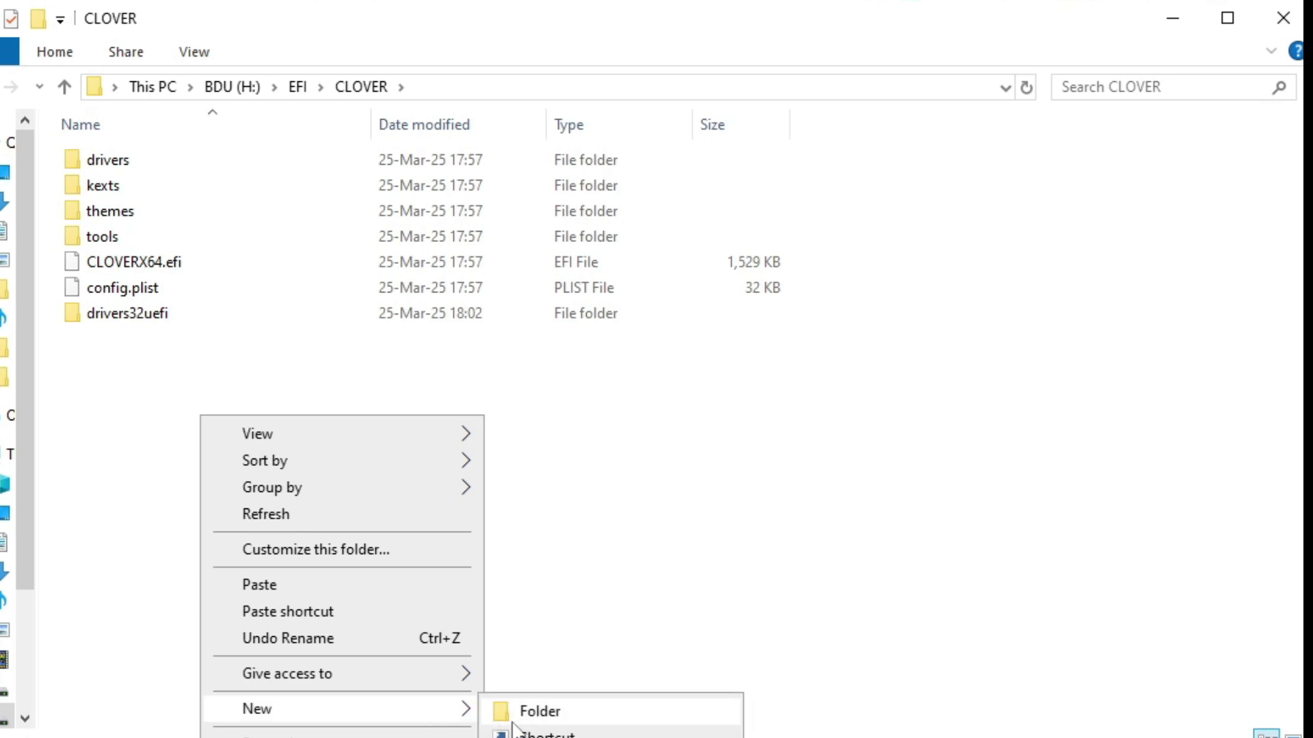
pyautogui.click(690, 710)
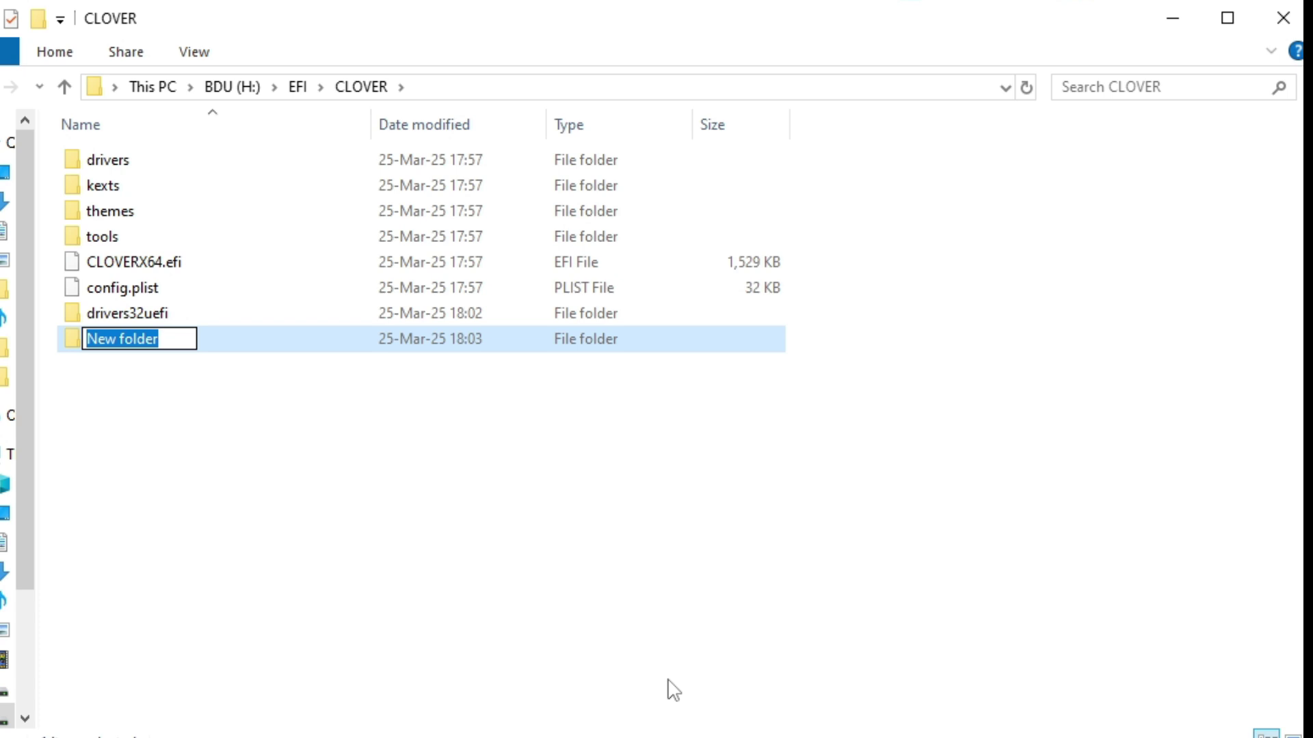
pyautogui.write('dri')
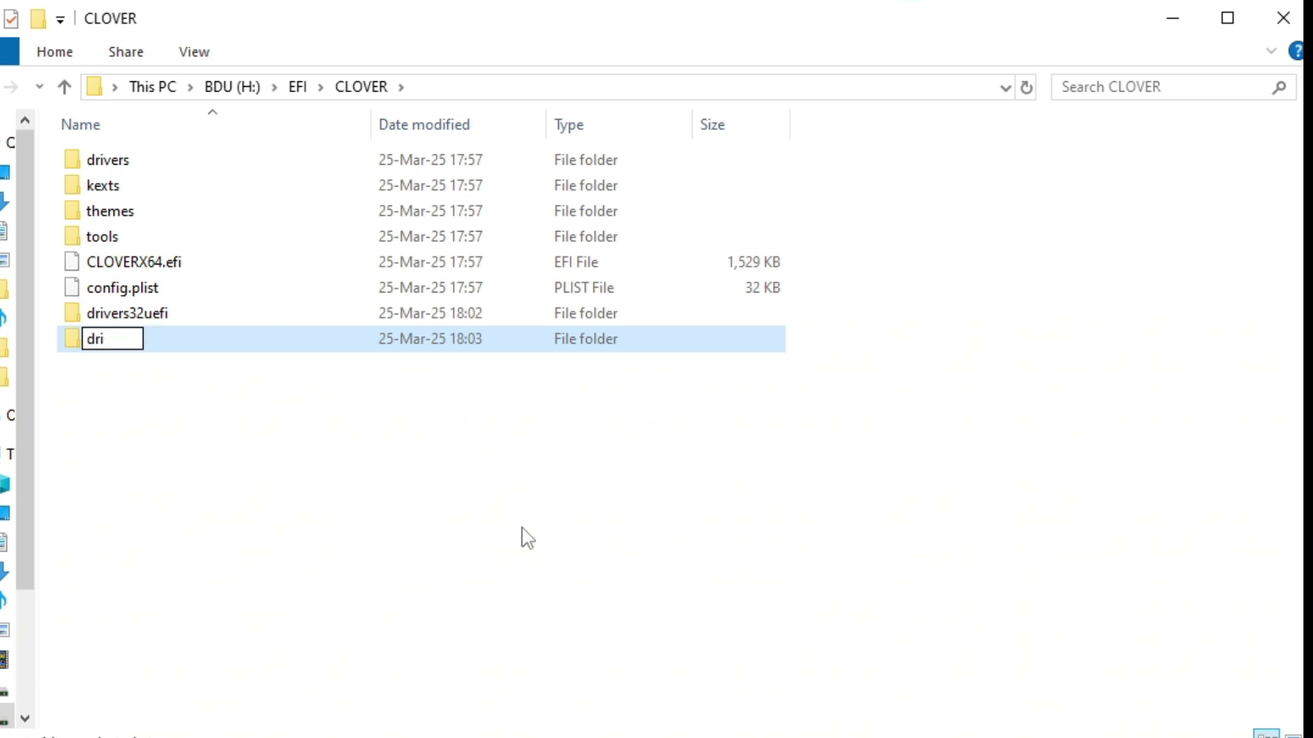
pyautogui.write('vers')
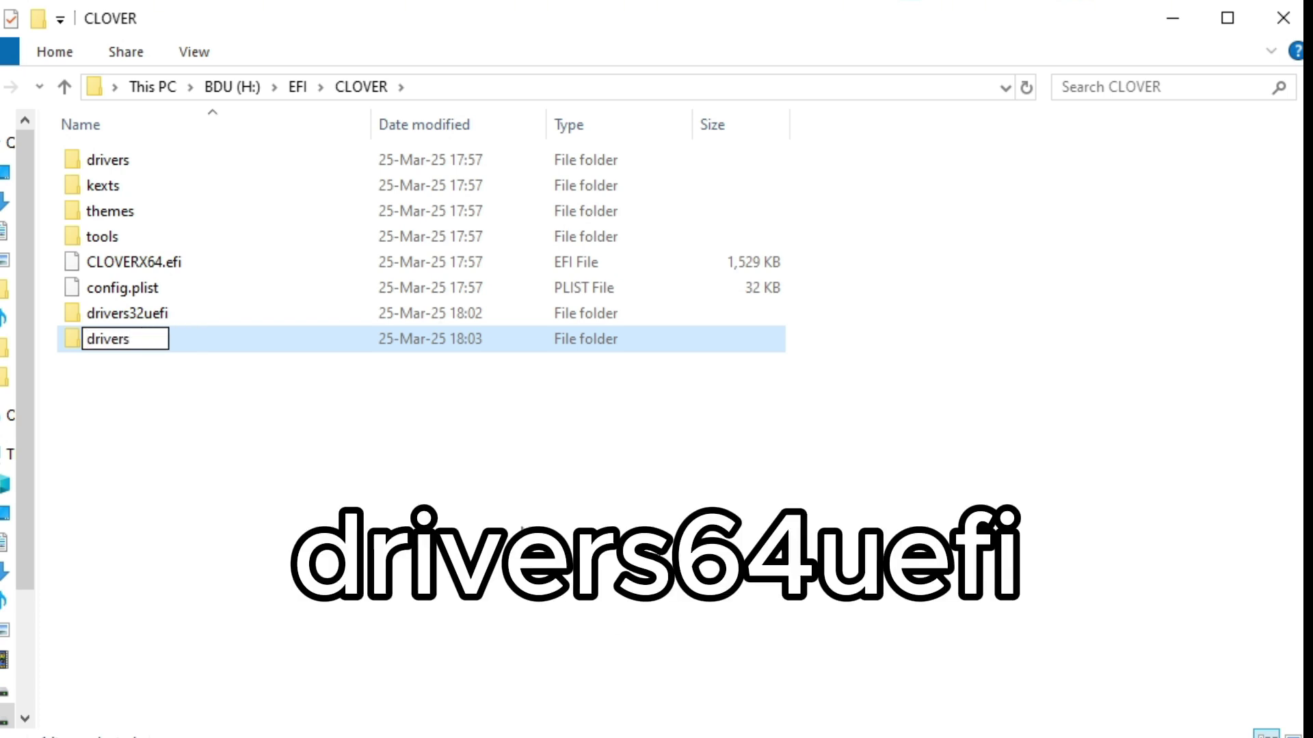
pyautogui.write('64u')
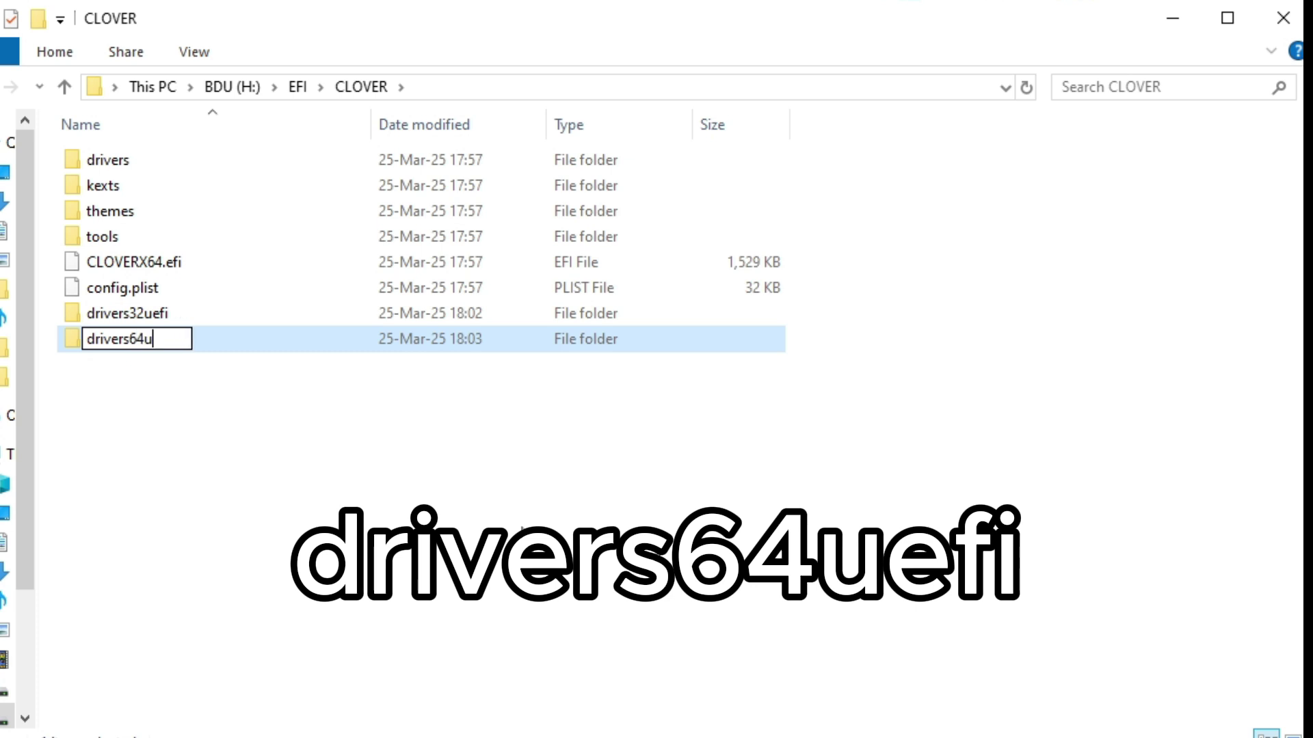
pyautogui.write('efi')
pyautogui.click(522, 529)
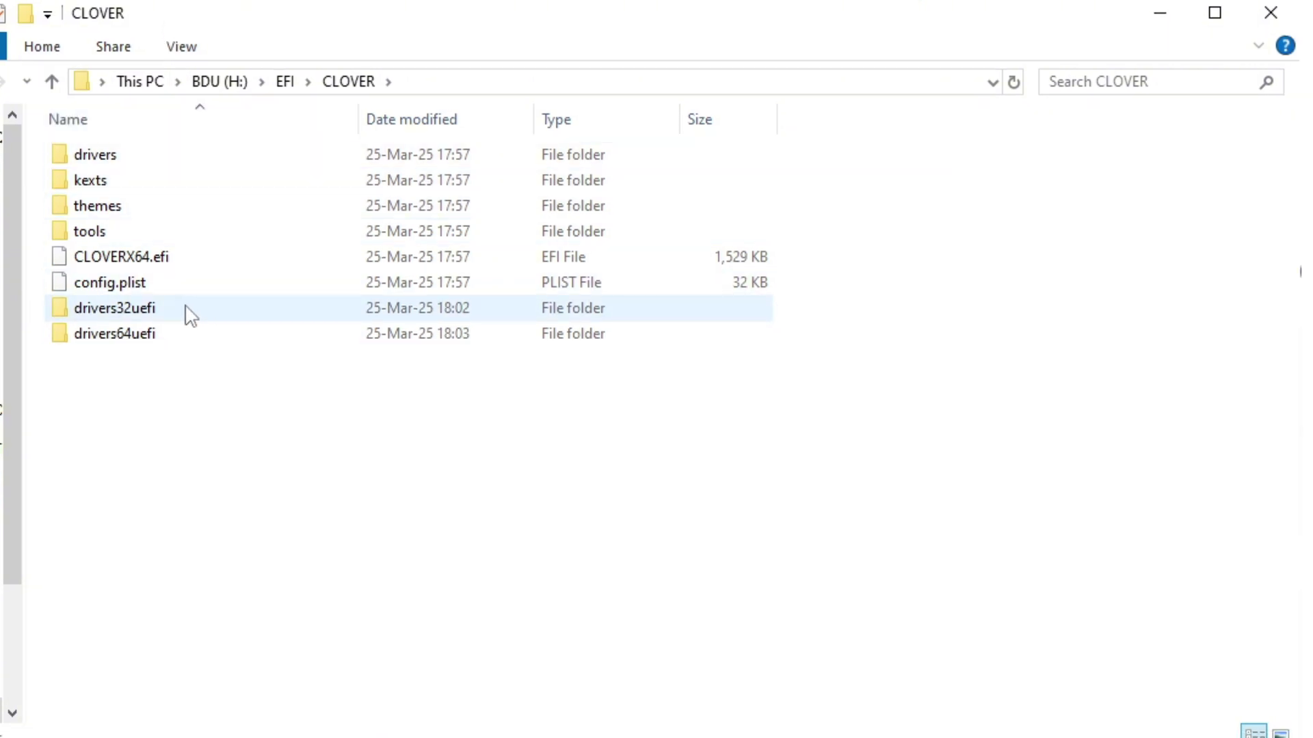
# Step: Paste NvmExpressDxe.efi into the drivers32uefi folder
pyautogui.doubleClick(203, 318)
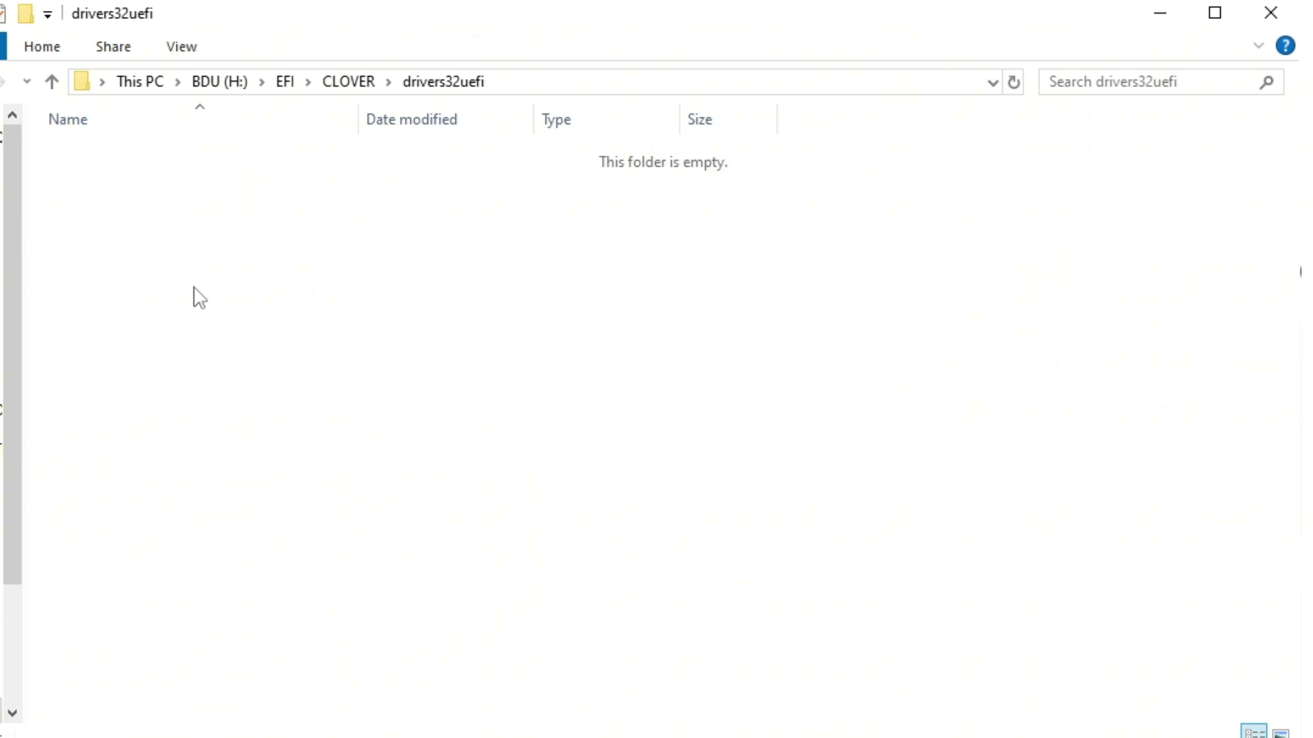
pyautogui.rightClick(197, 320)
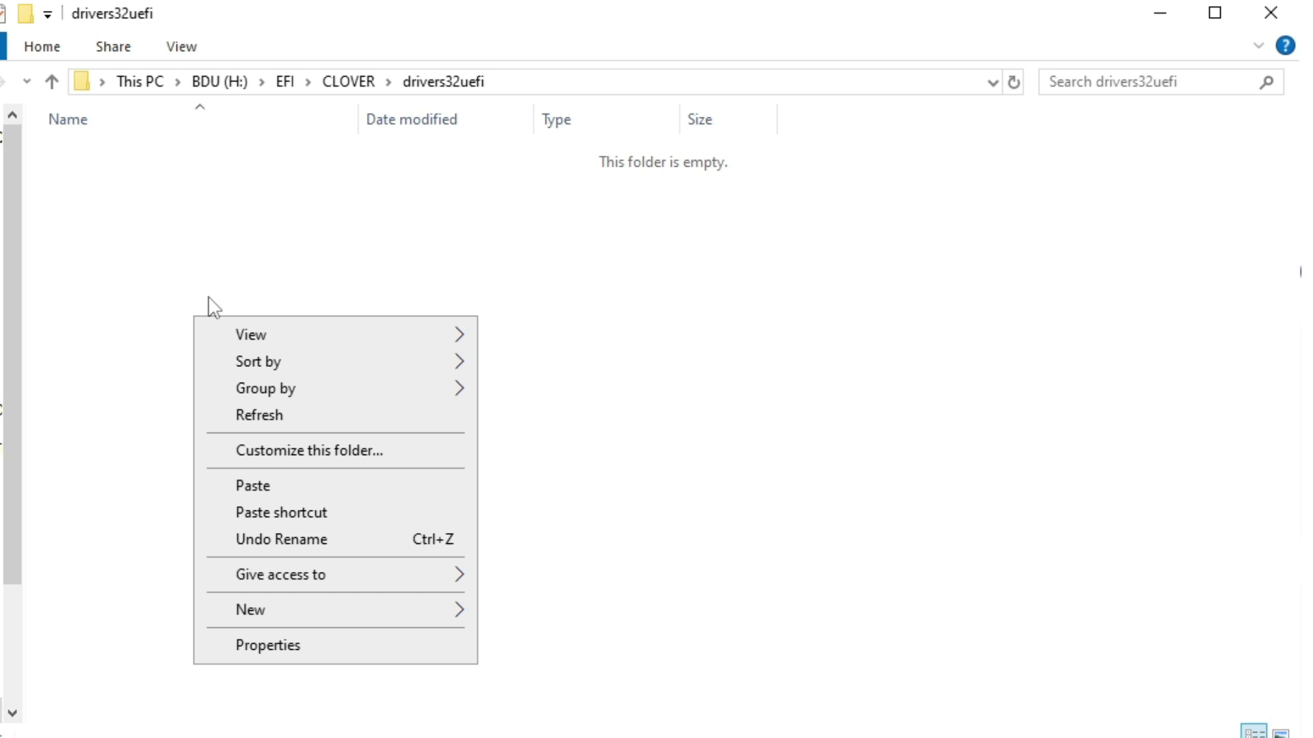
pyautogui.click(199, 269)
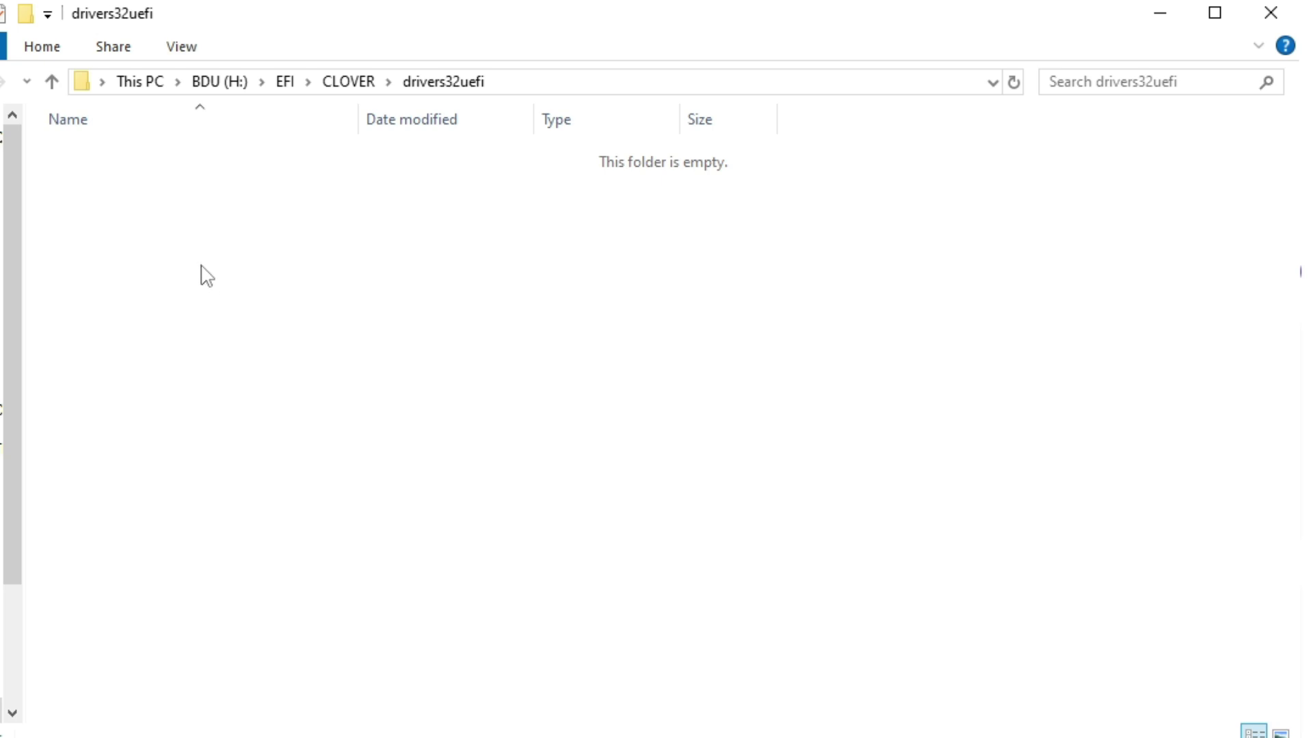
pyautogui.rightClick(200, 268)
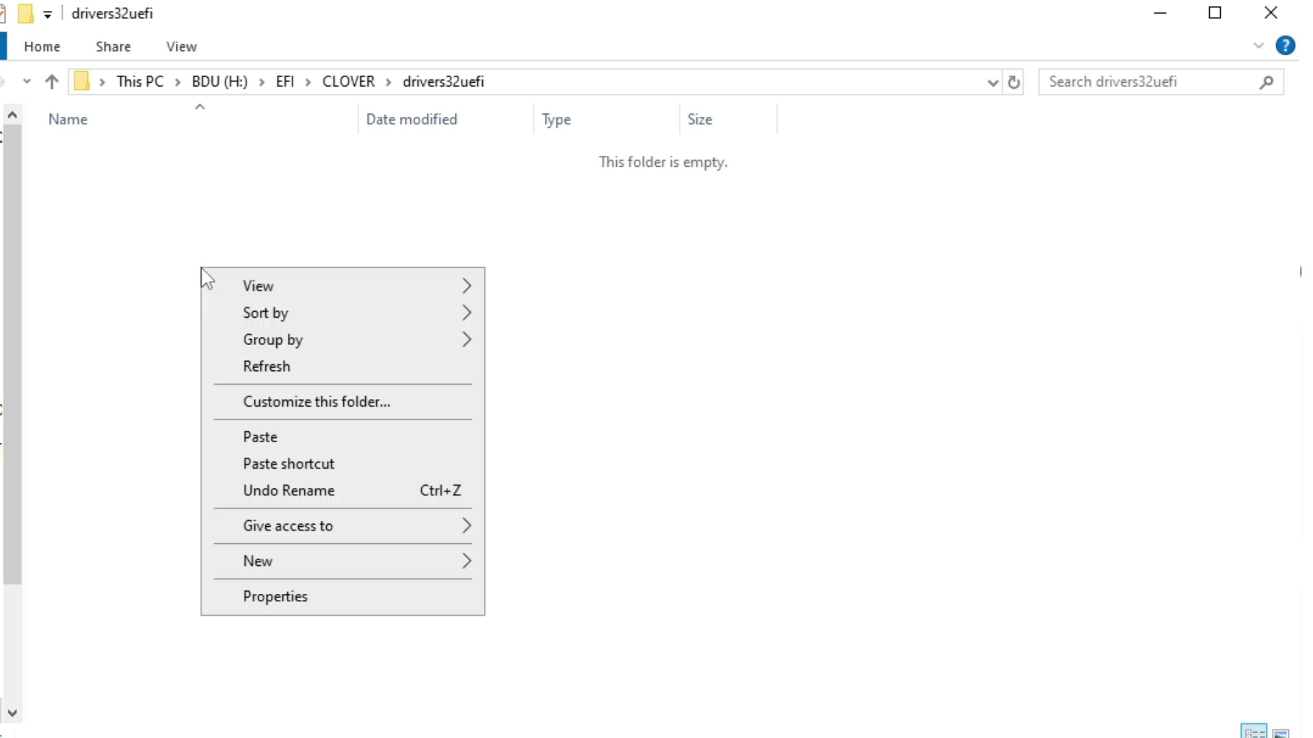
pyautogui.click(420, 444)
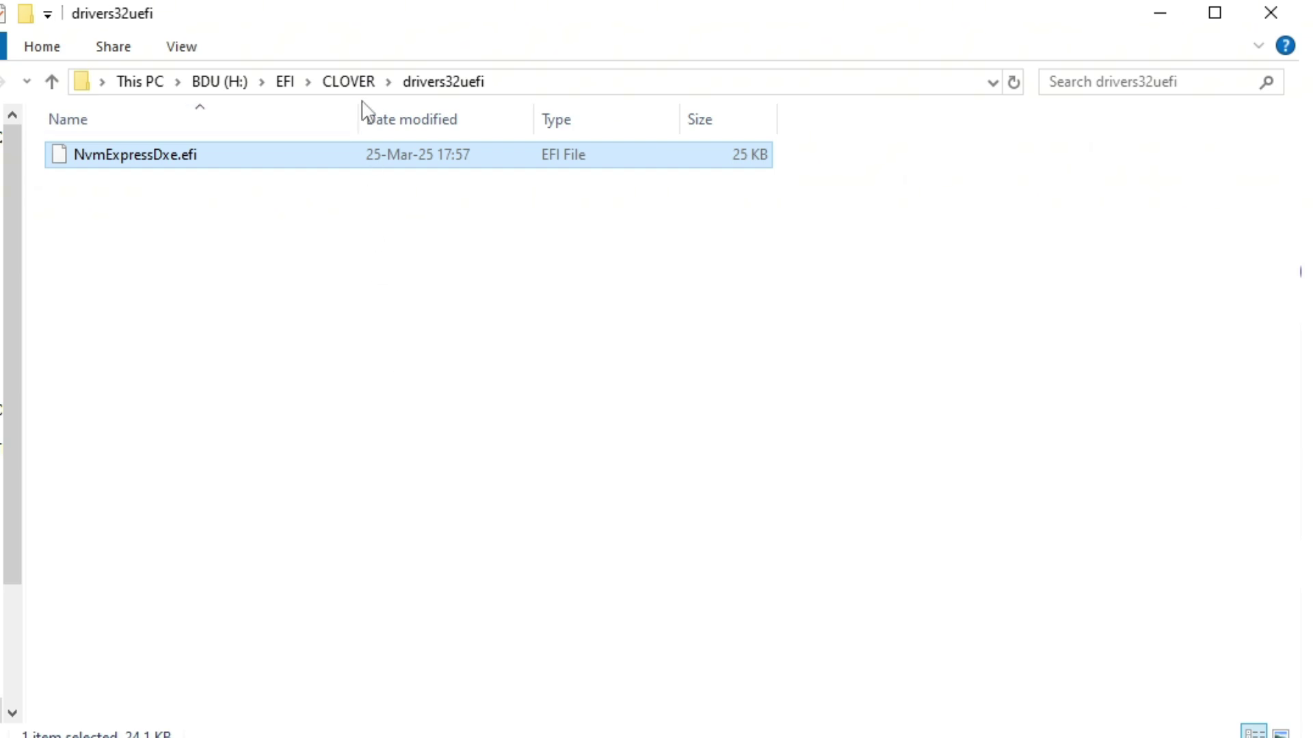
# Step: Paste NvmExpressDxe.efi into the drivers64uefi folder as well
pyautogui.click(357, 81)
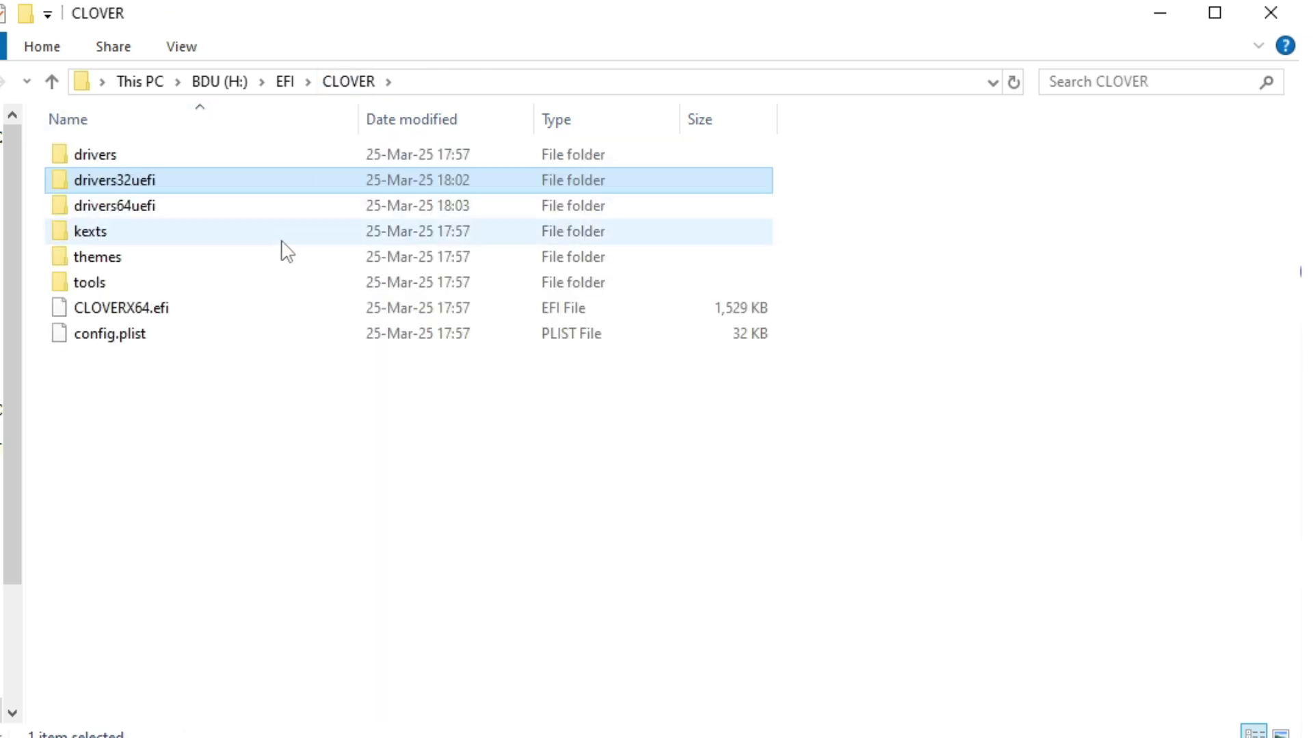
pyautogui.doubleClick(206, 217)
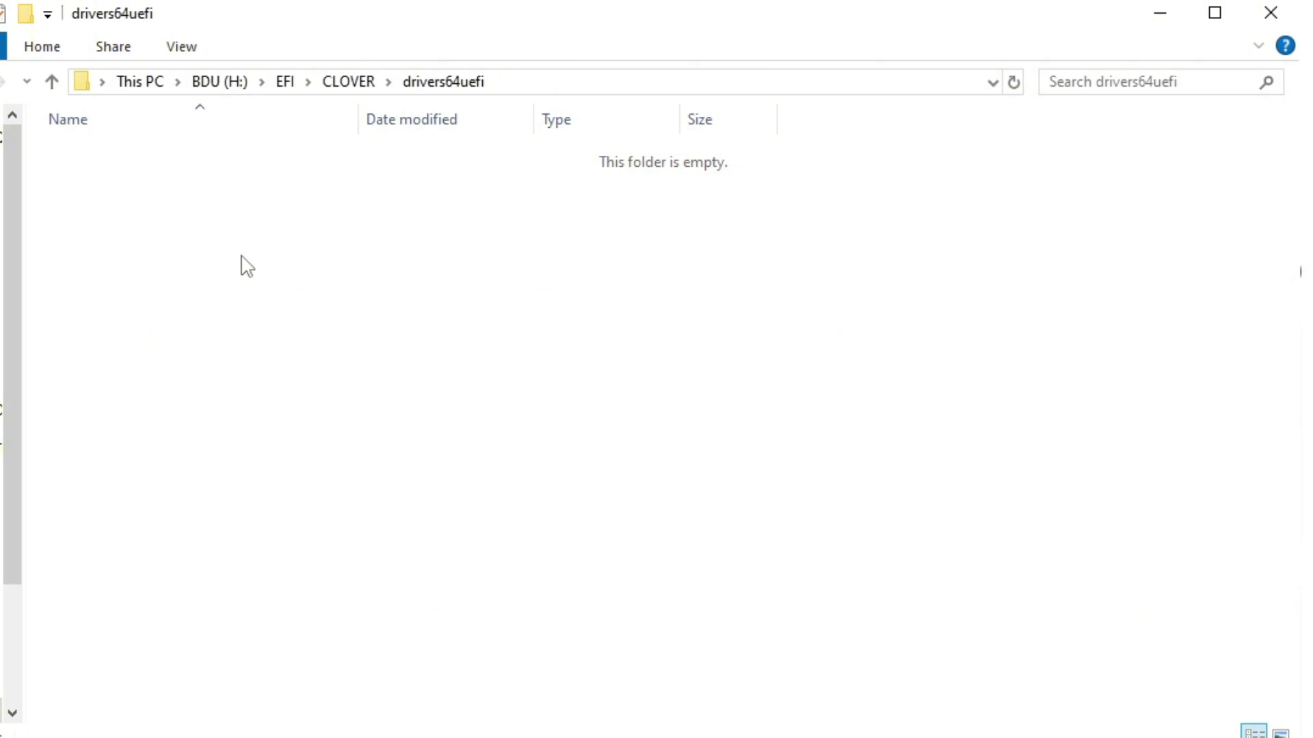
pyautogui.rightClick(241, 260)
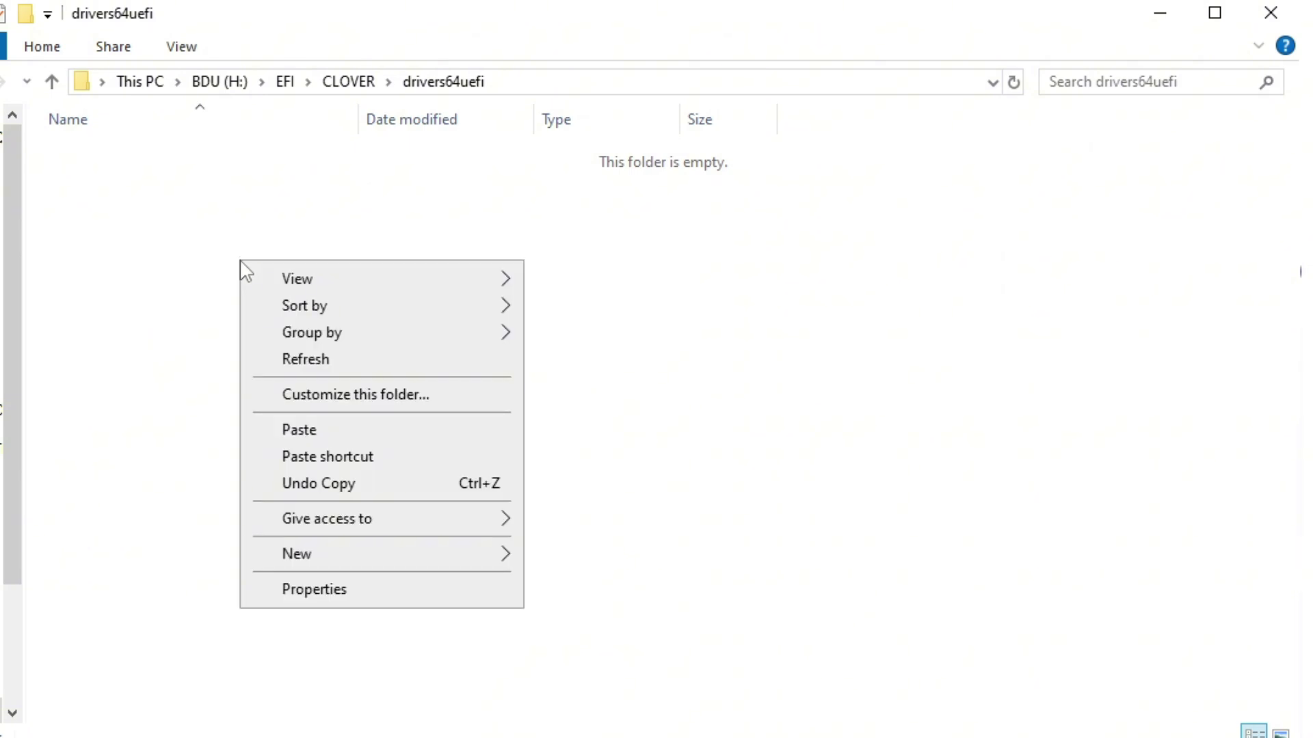
pyautogui.click(249, 206)
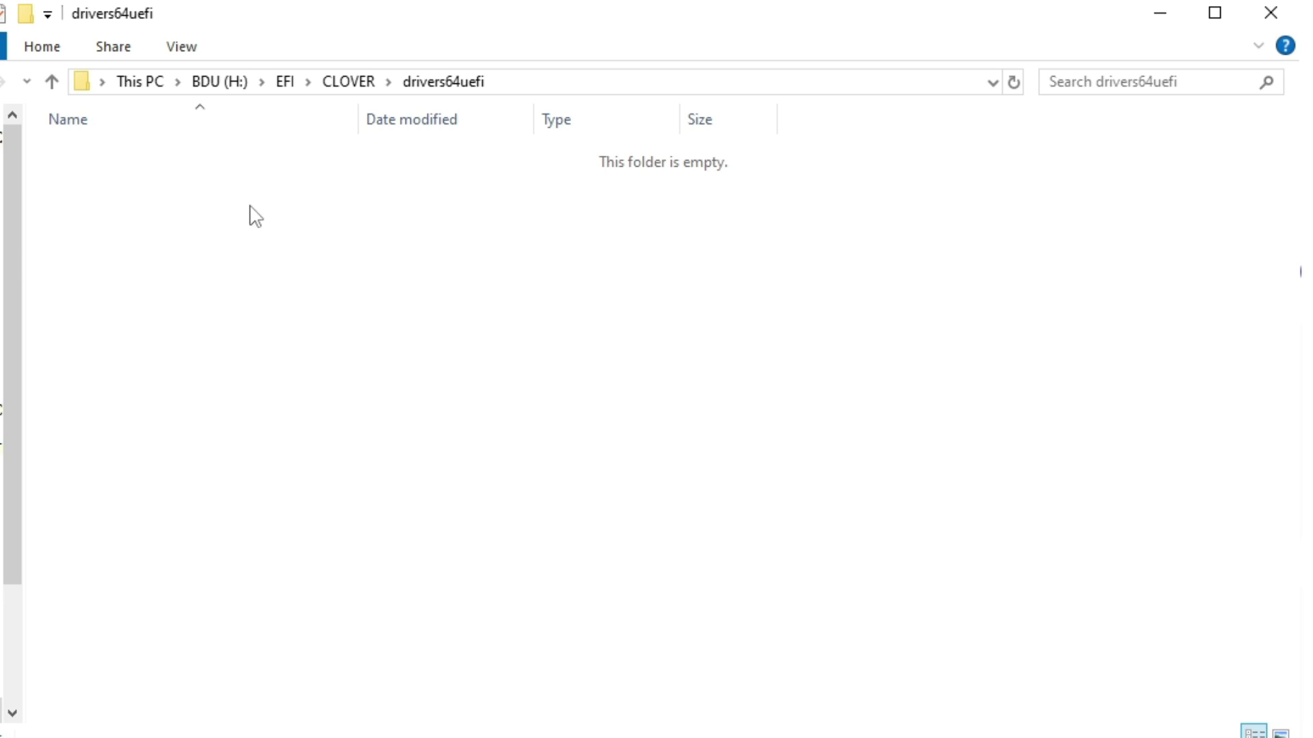
pyautogui.rightClick(250, 207)
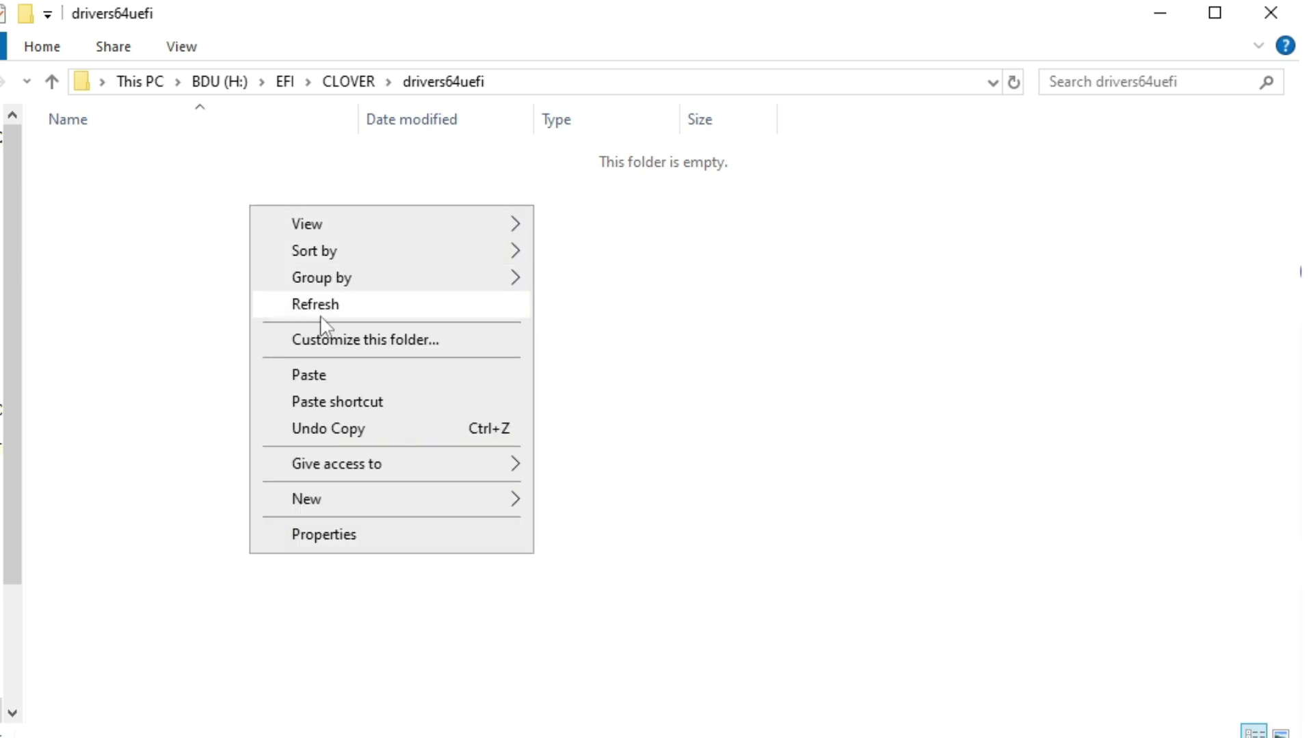
pyautogui.click(462, 377)
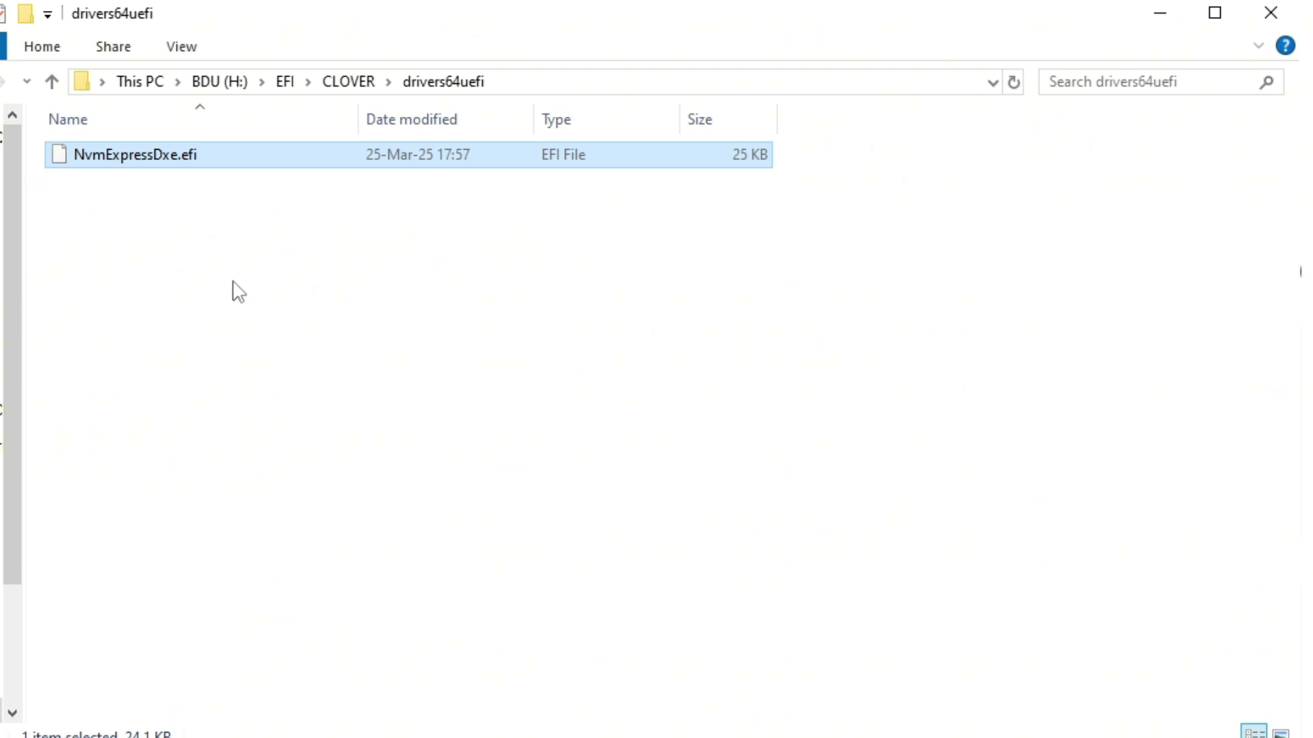
# Step: Open config.plist from the CLOVER folder in Notepad
pyautogui.click(356, 80)
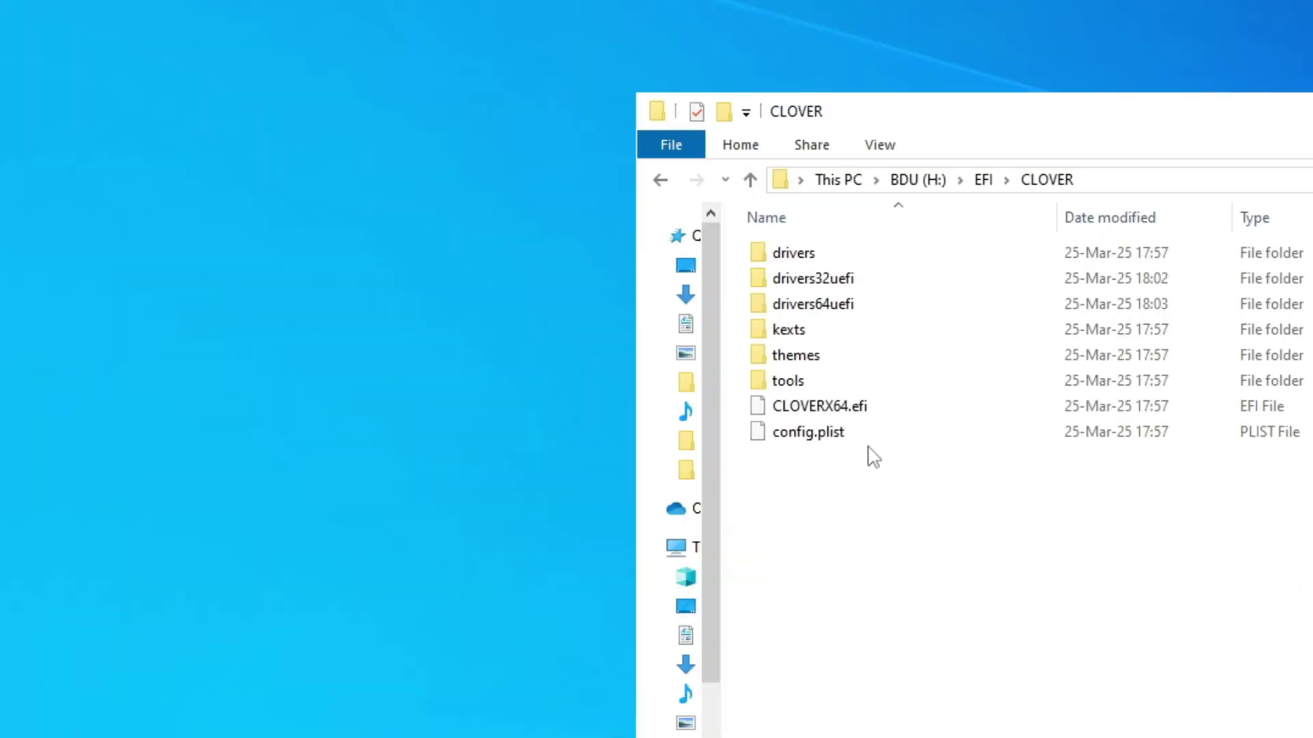
pyautogui.doubleClick(847, 433)
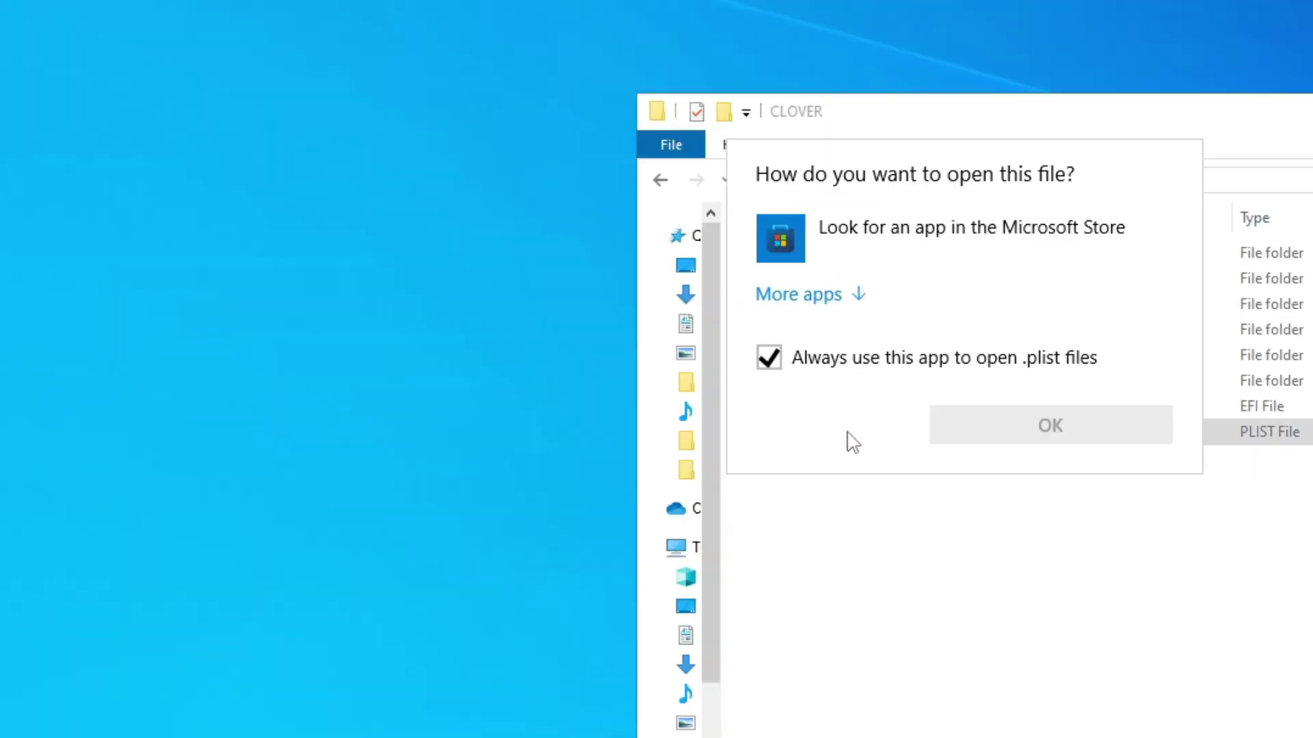
pyautogui.click(829, 294)
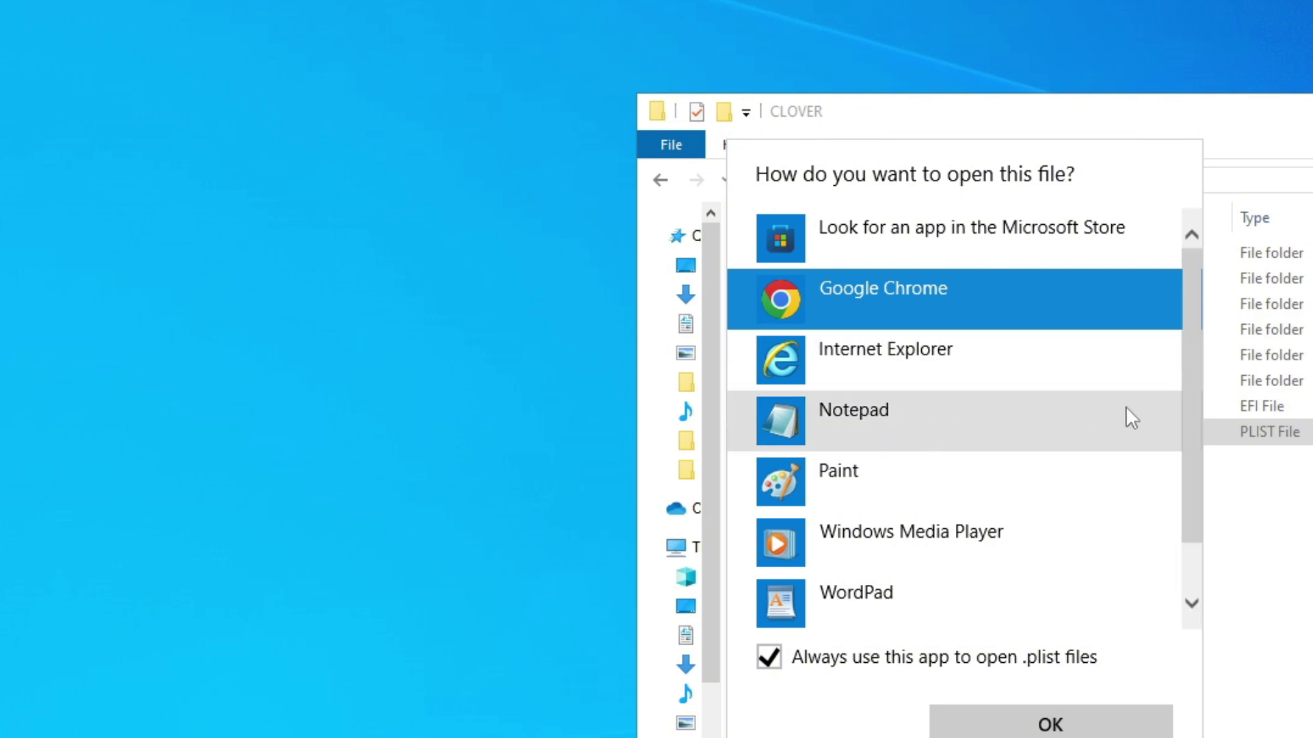
pyautogui.click(1126, 409)
pyautogui.click(1116, 727)
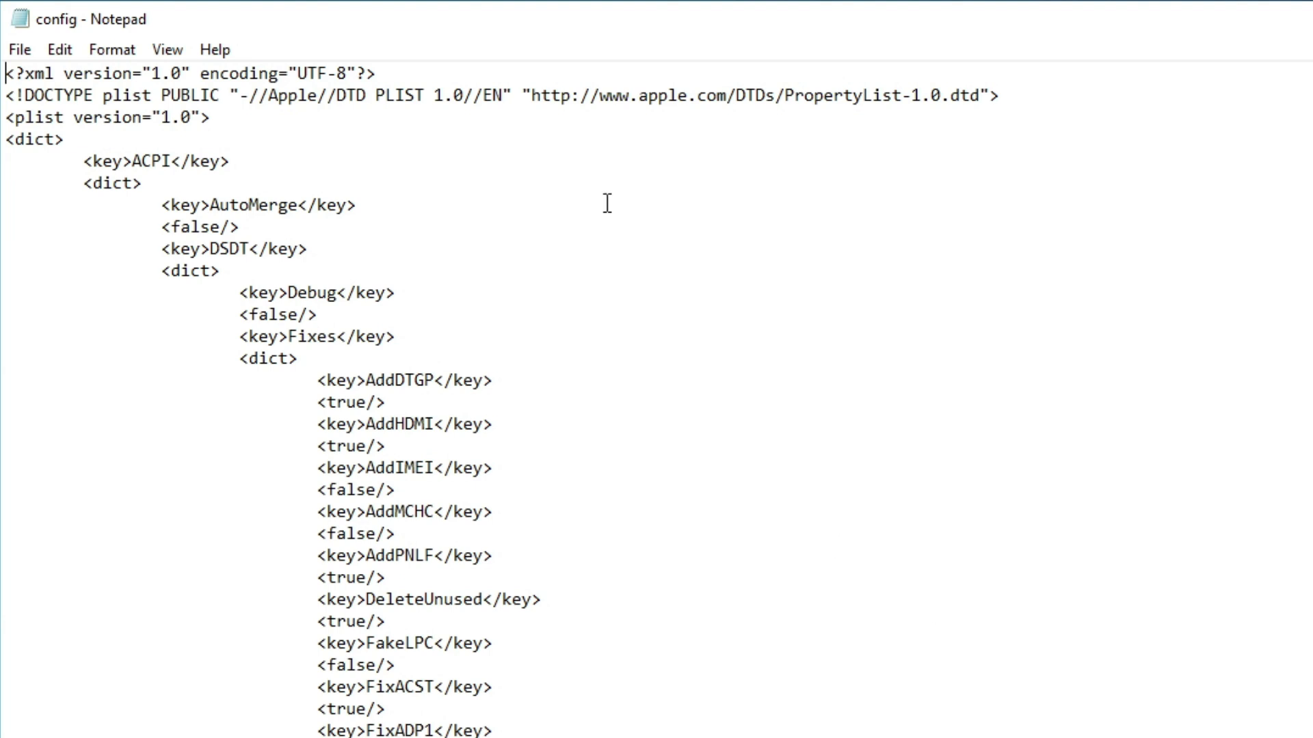
# Step: Search for 'timeout' to locate the Timeout key in config.plist
pyautogui.hotkey('ctrl', 'f')
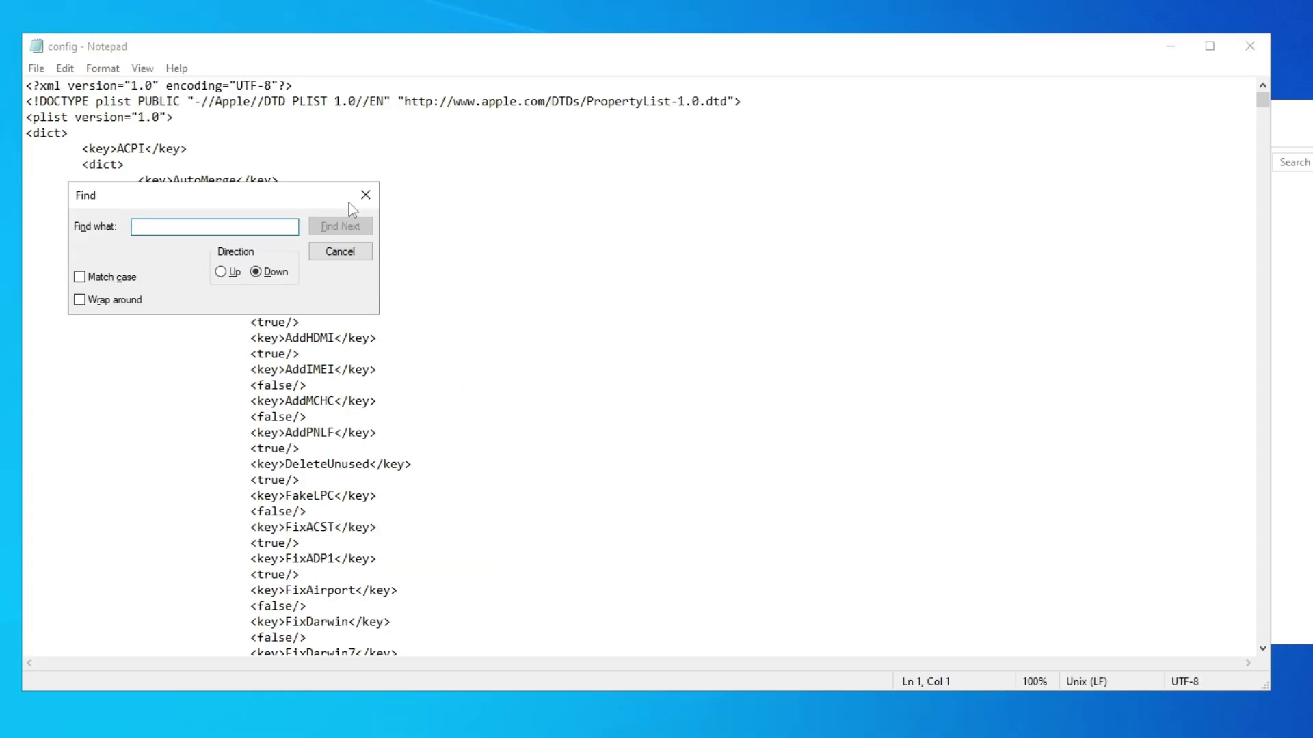
pyautogui.write('timeout')
pyautogui.click(357, 230)
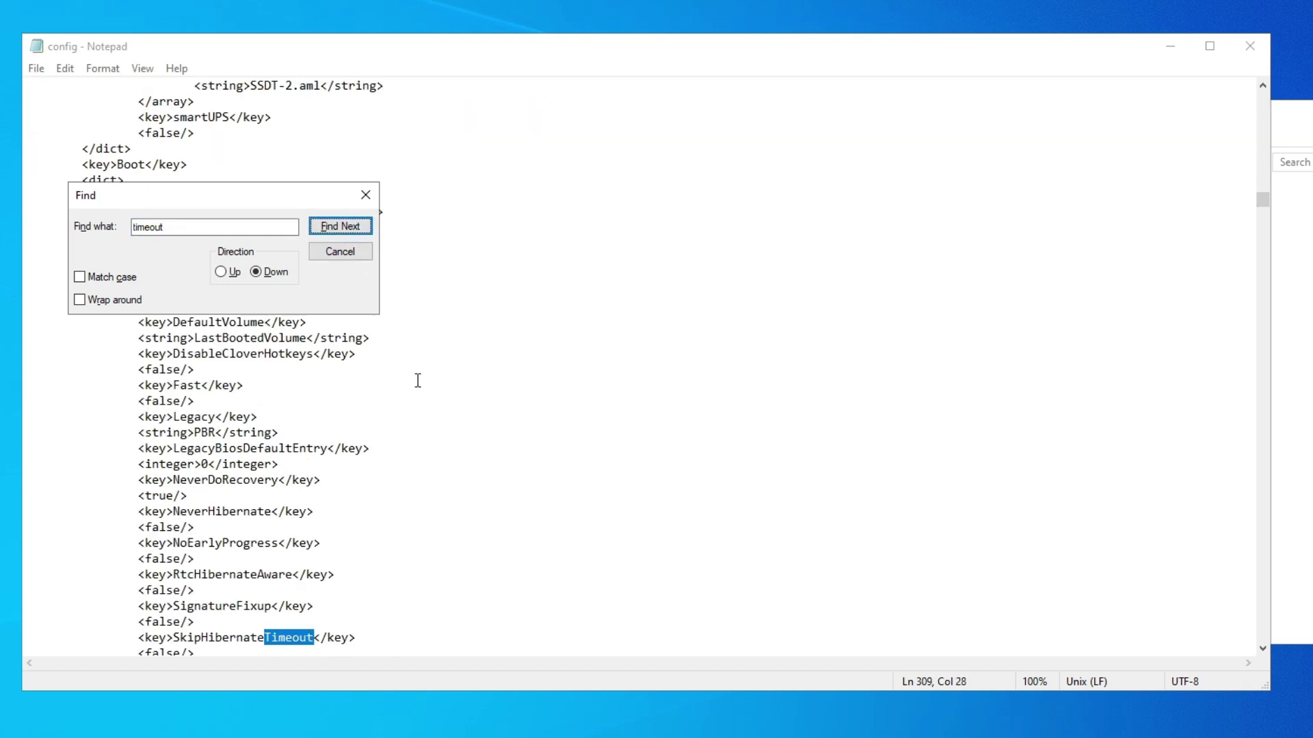
pyautogui.click(354, 231)
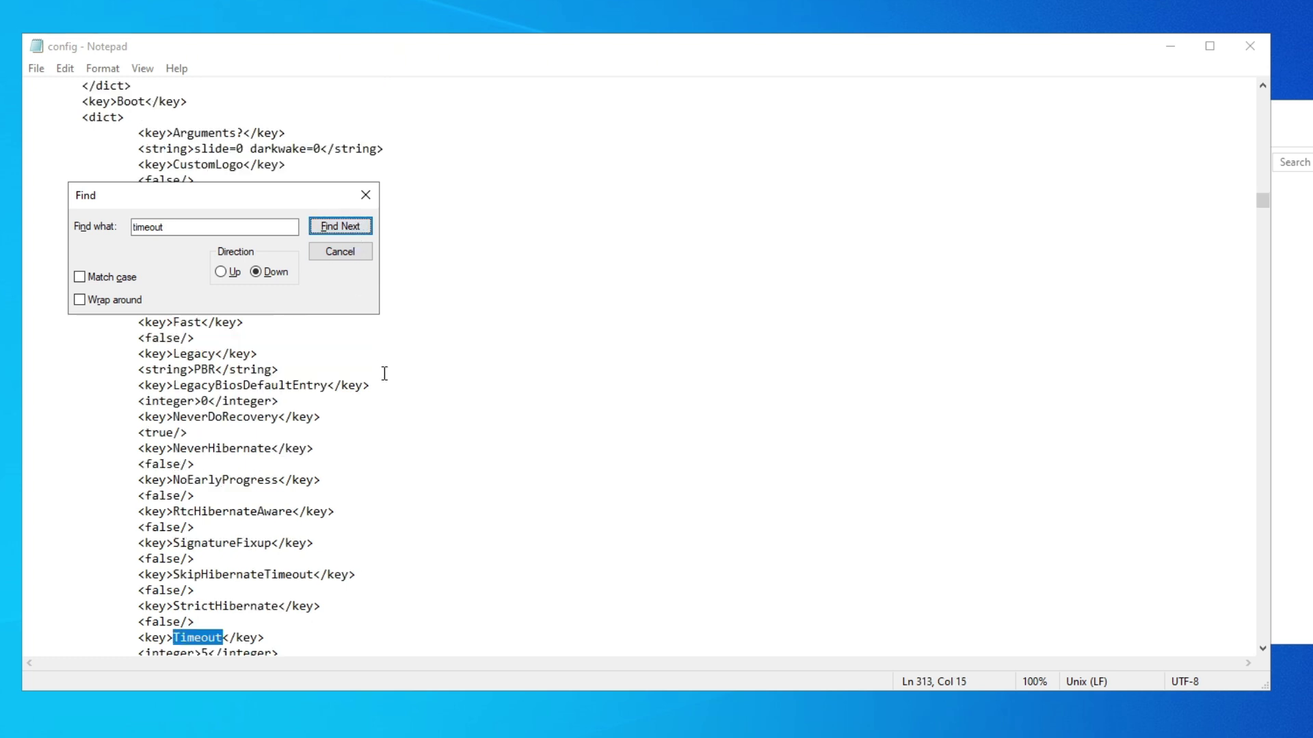
pyautogui.click(361, 196)
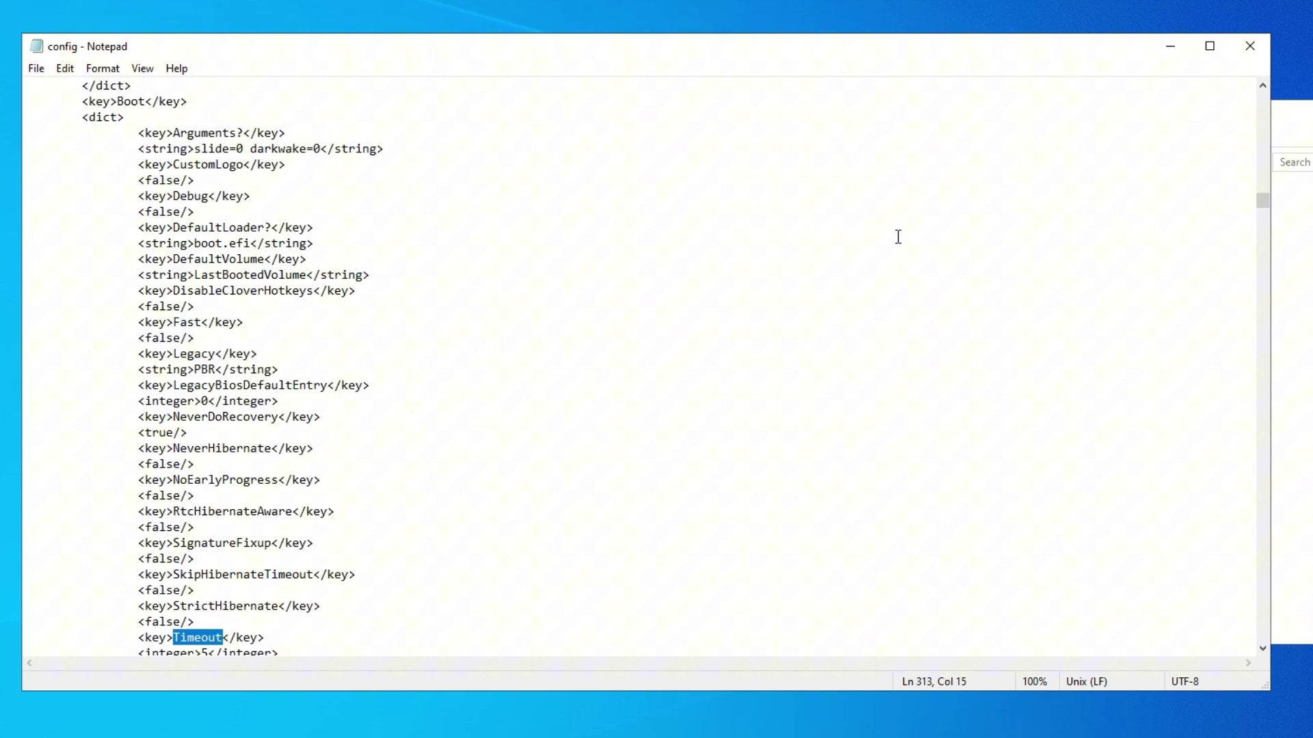
# Step: Change the Timeout integer from 5 to 3 and close Notepad
pyautogui.click(1277, 645)
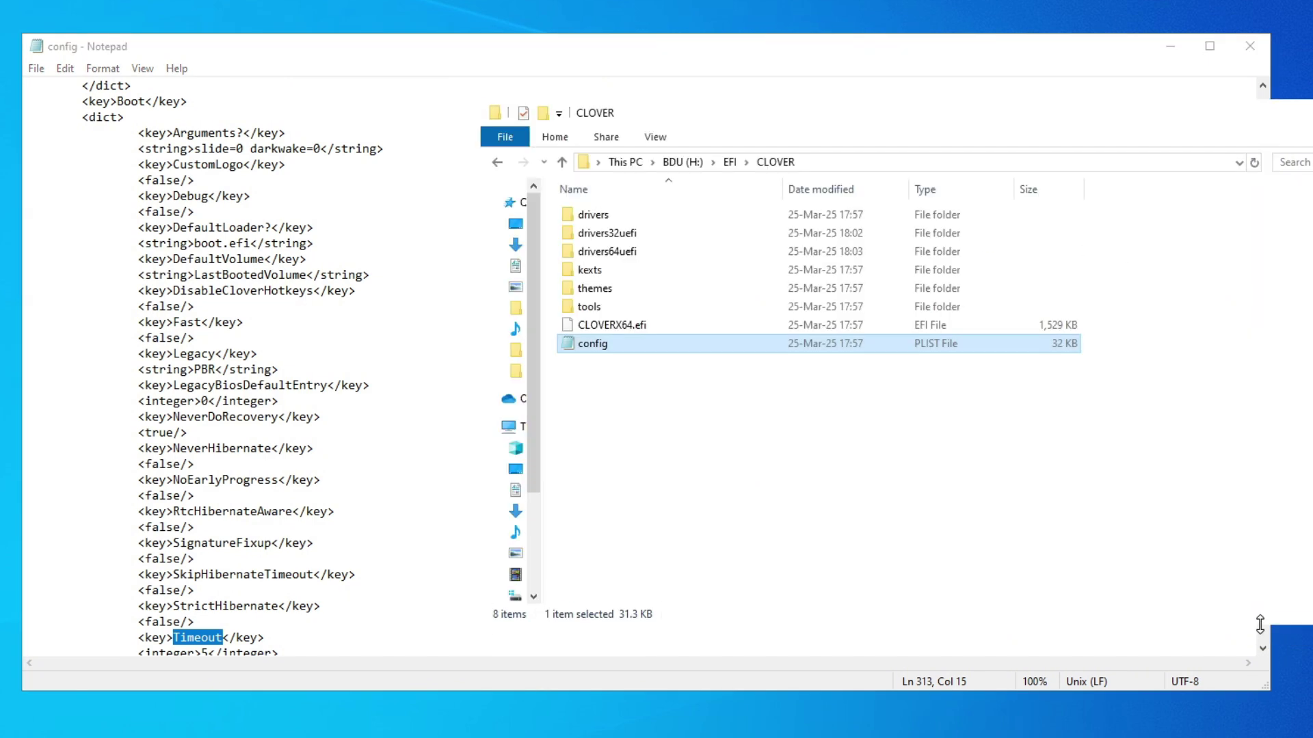
pyautogui.click(1249, 673)
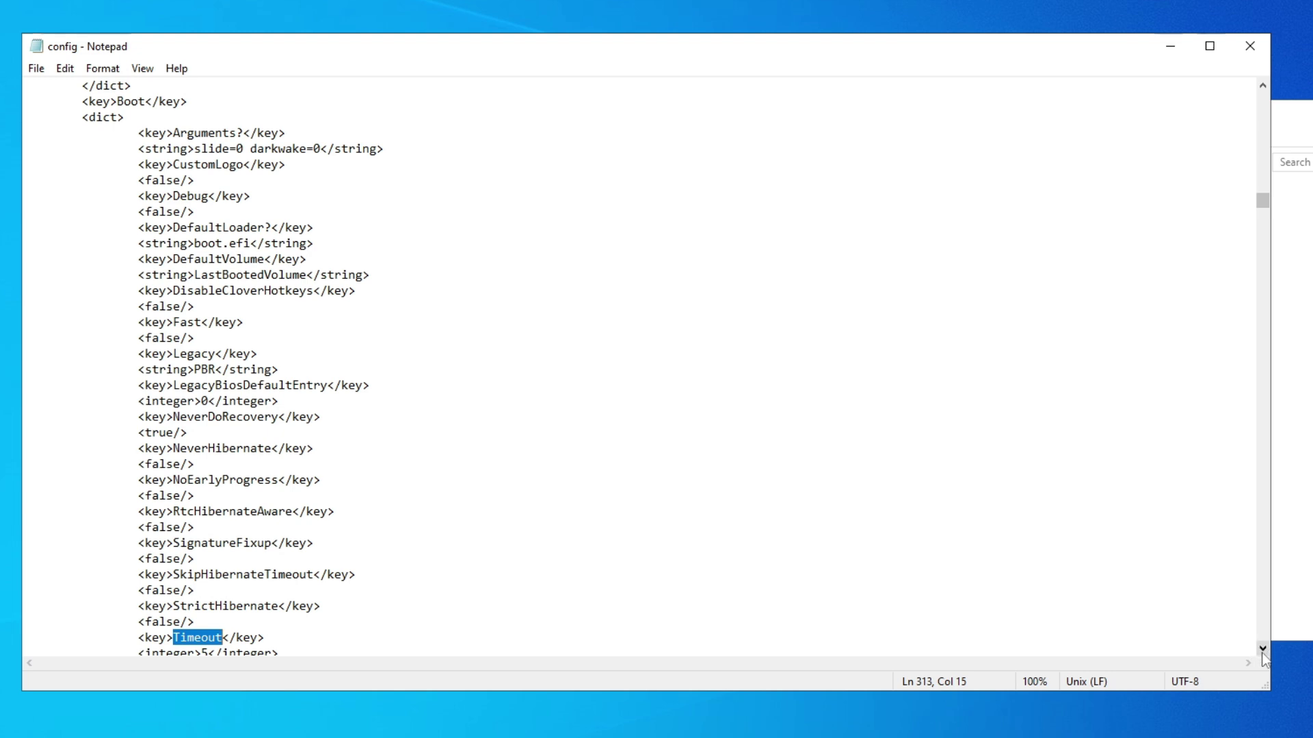
pyautogui.click(1263, 648)
pyautogui.click(1263, 649)
pyautogui.click(1263, 648)
pyautogui.click(1263, 648)
pyautogui.click(1263, 648)
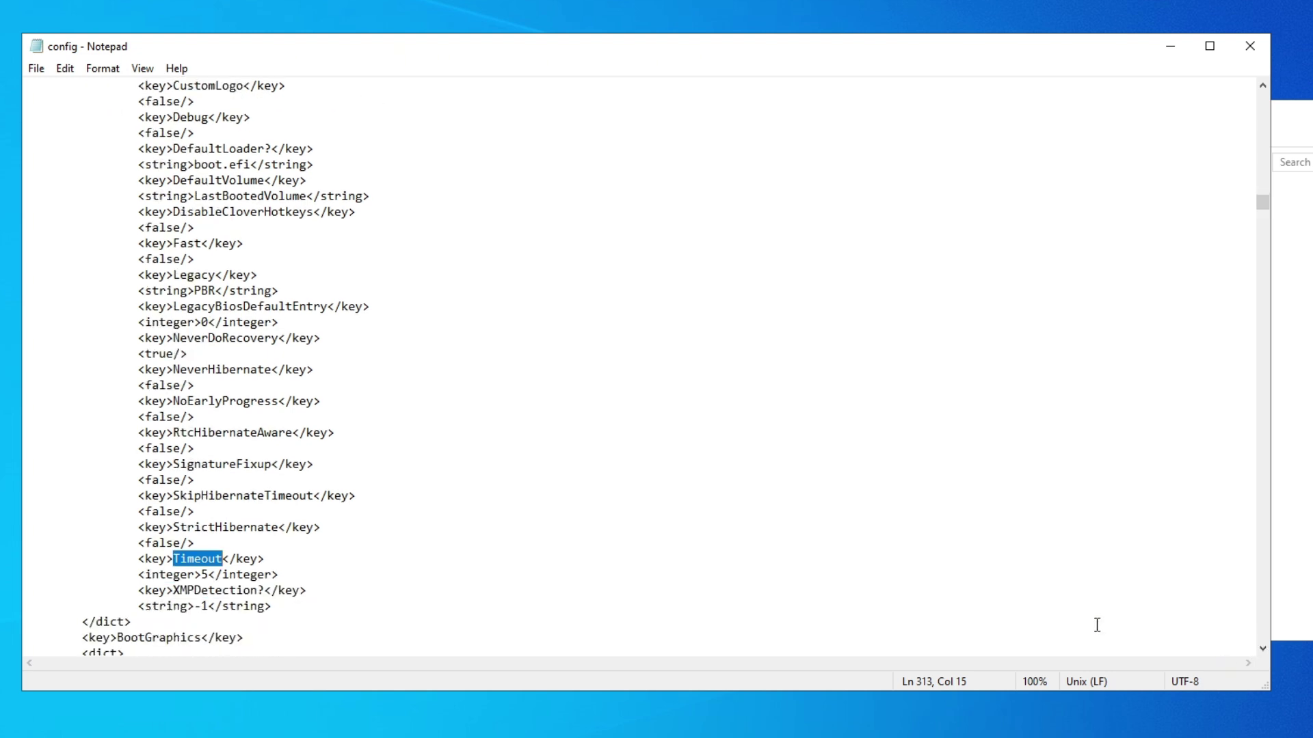
pyautogui.click(208, 578)
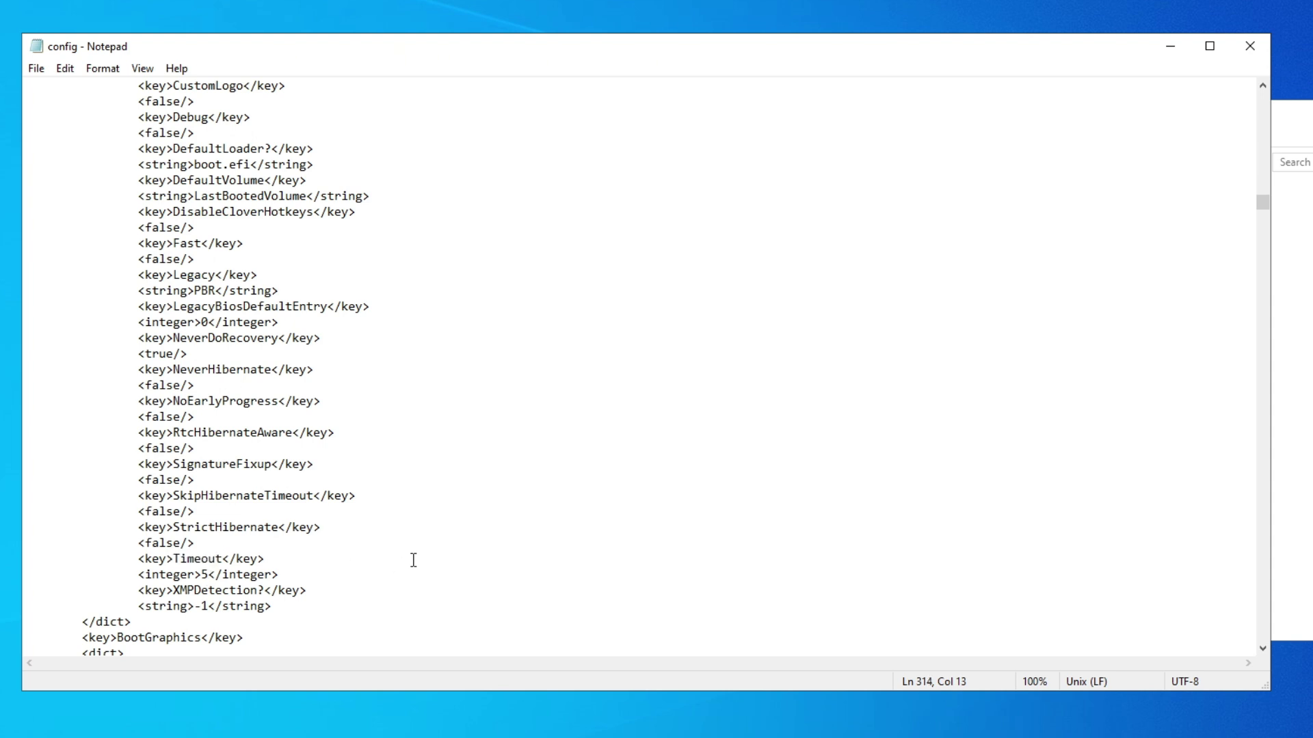
pyautogui.press('BackSpace')
pyautogui.write('3')
pyautogui.click(1256, 49)
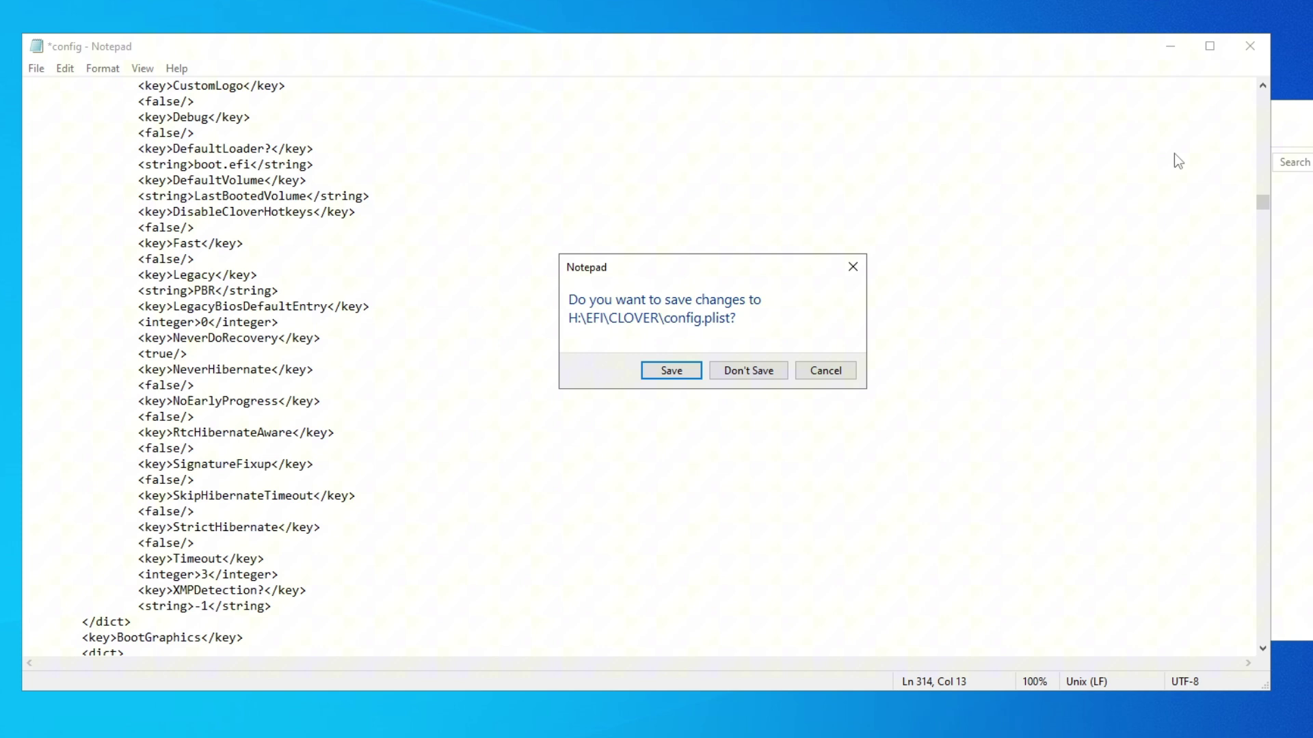
# Step: Save the edited config.plist when prompted about unsaved changes
pyautogui.click(692, 370)
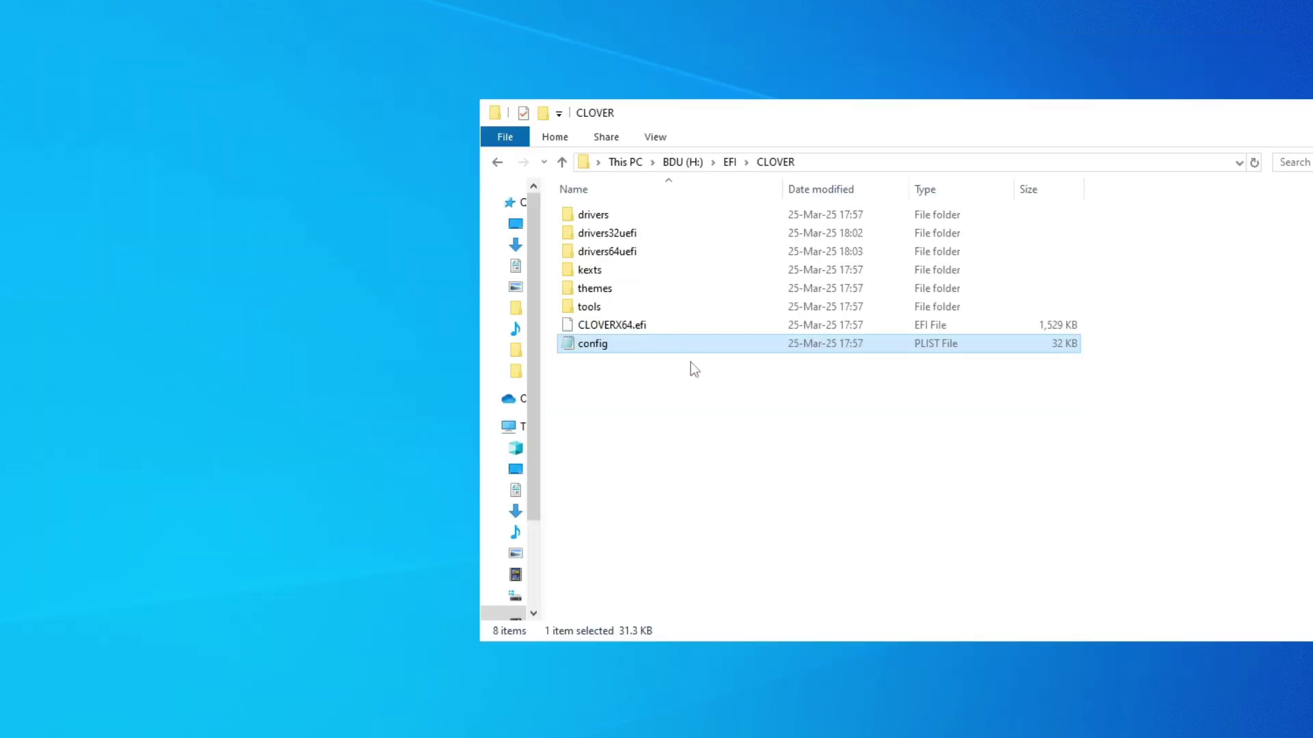